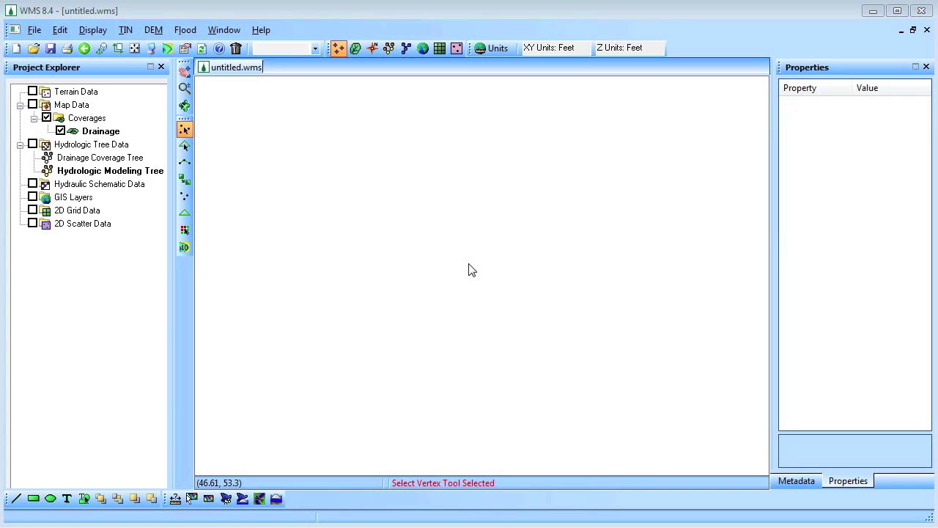
- Save the project as HY8Wizard.wms, replacing the existing file, and advance to Watershed Data
left_click(243, 499)
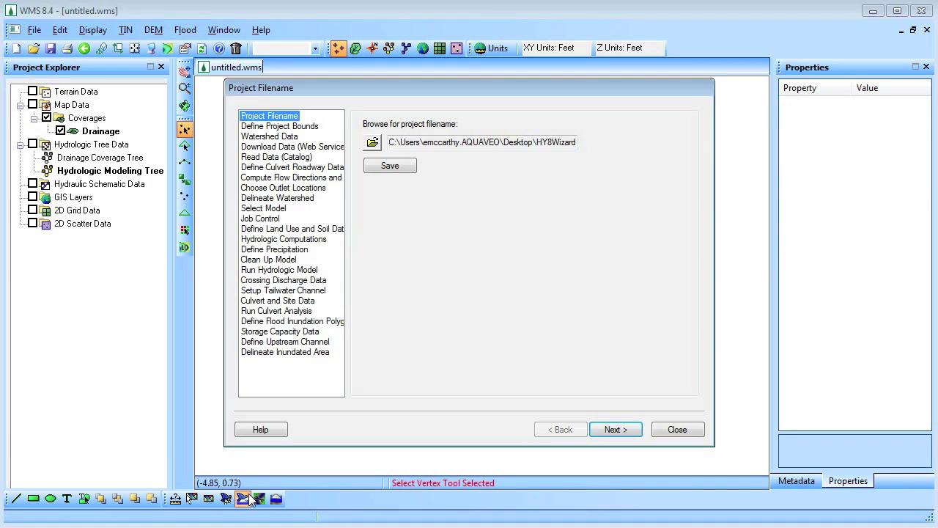
left_click(410, 169)
left_click(534, 302)
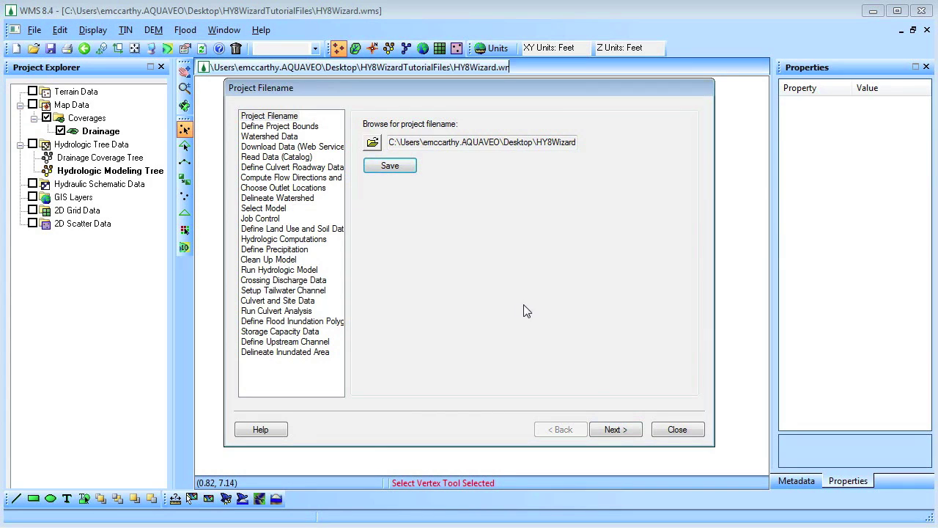
left_click(615, 430)
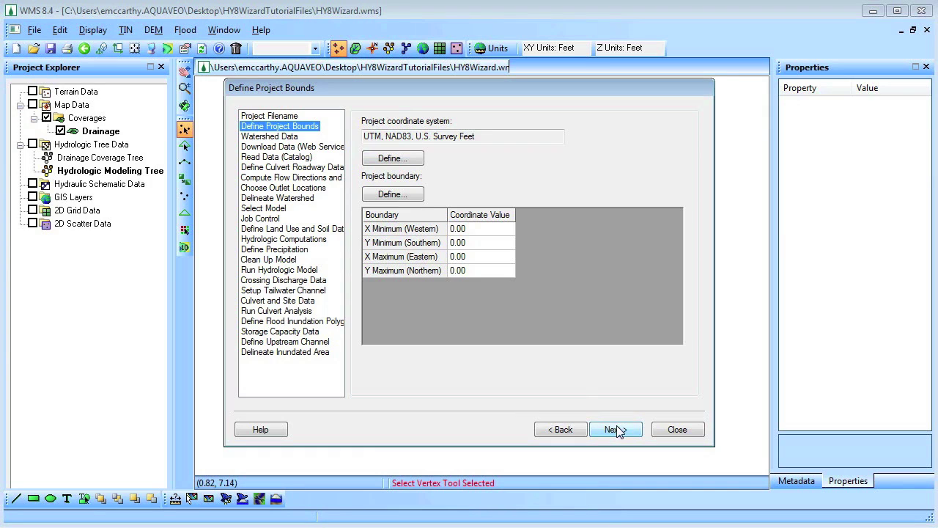
left_click(616, 430)
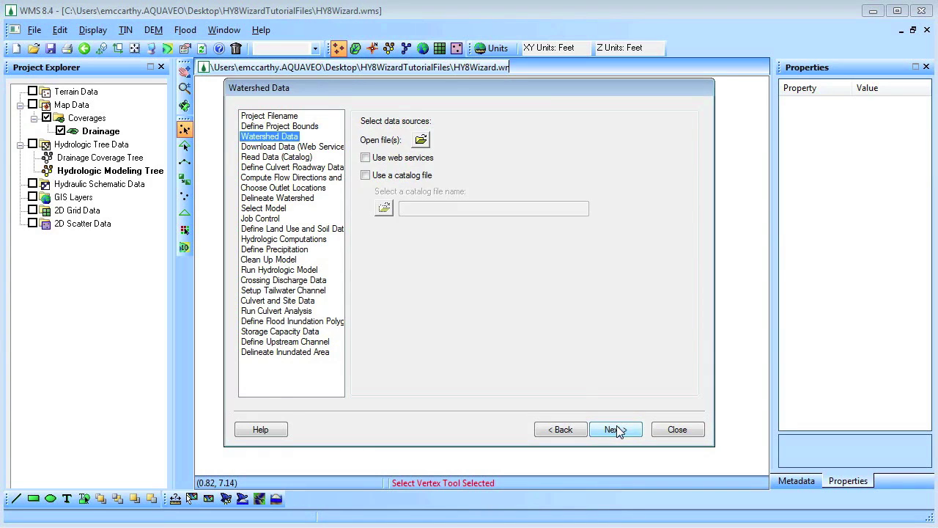
- Open the aerial.tsaerial.web and CartCreekTopo images
left_click(421, 140)
double_click(471, 193)
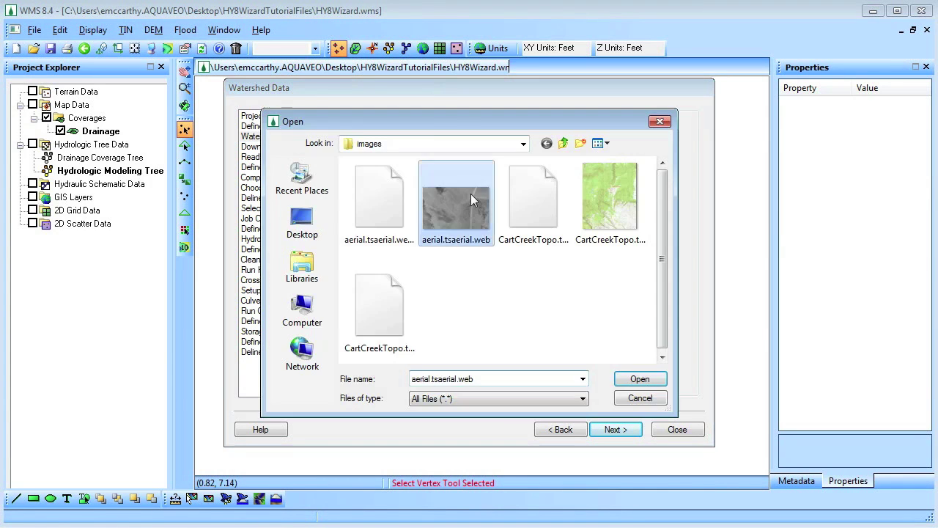
left_click(421, 139)
double_click(545, 197)
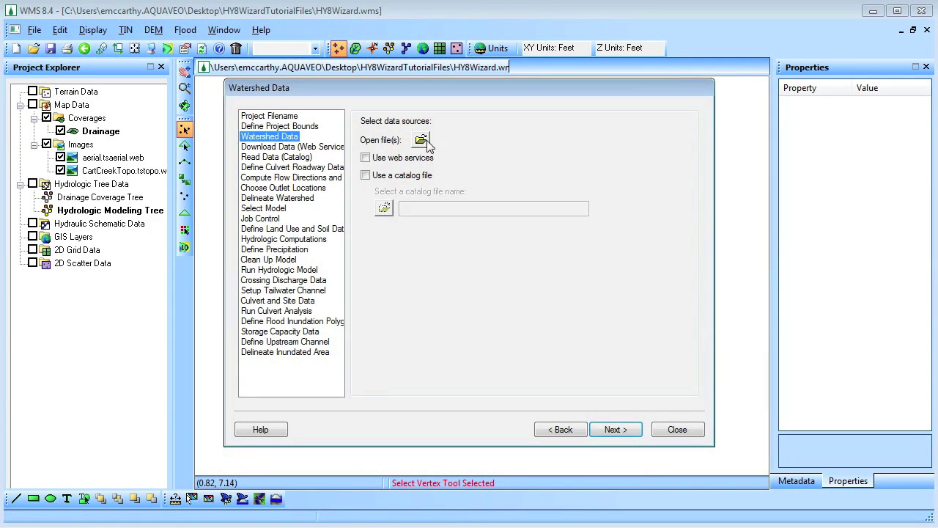
- Open trimmed.gdm from the dem folder and advance to Define Culvert Roadway Data
left_click(421, 140)
left_click(563, 143)
double_click(440, 183)
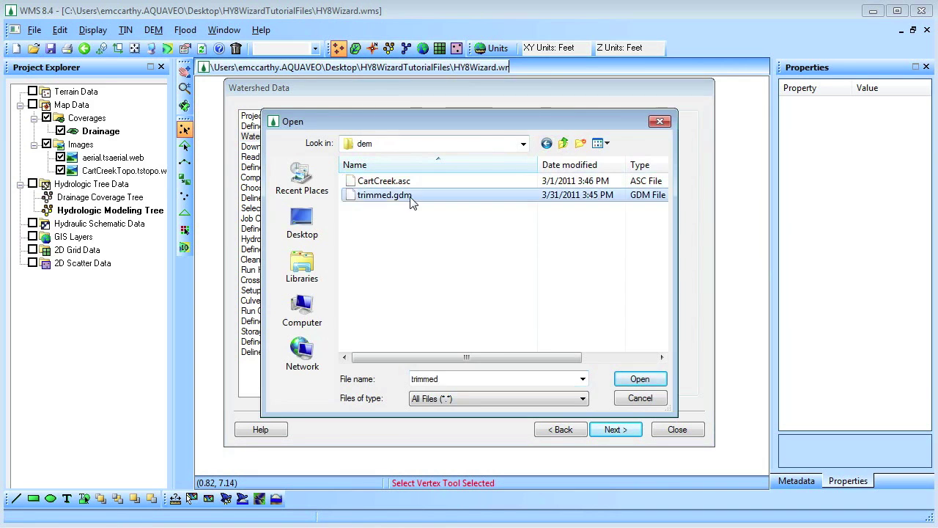
double_click(389, 195)
left_click(615, 429)
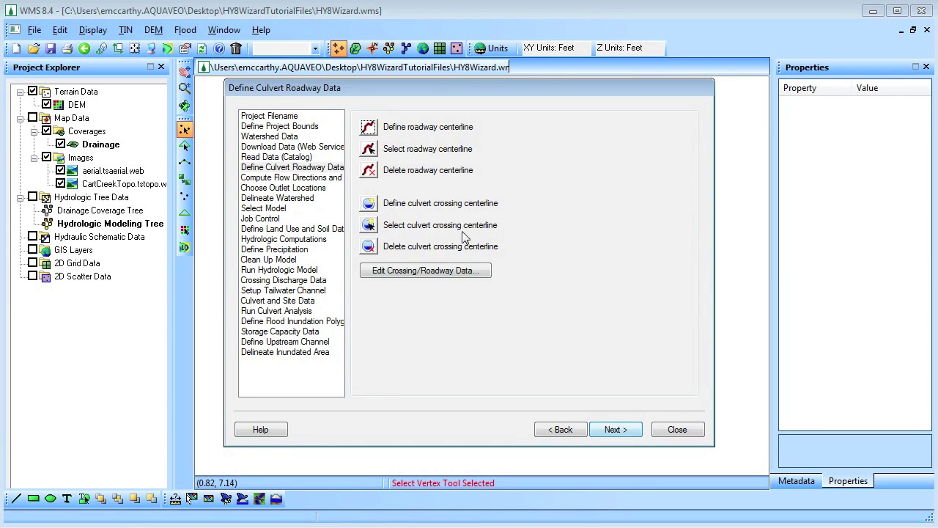
left_click_drag(365, 94, 787, 172)
- Draw the roadway centerline arc along the road from north to south across the culvert crossing
left_click(798, 204)
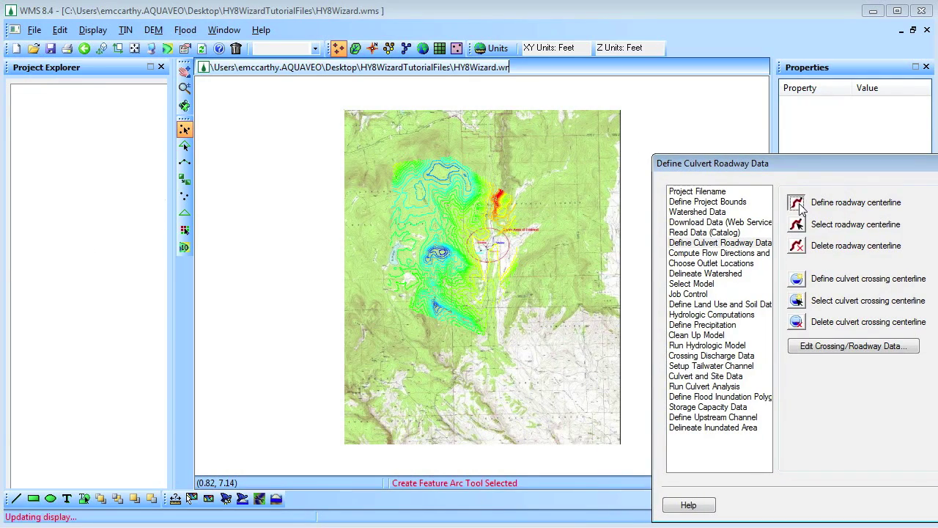
scroll(481, 249, "up", 5)
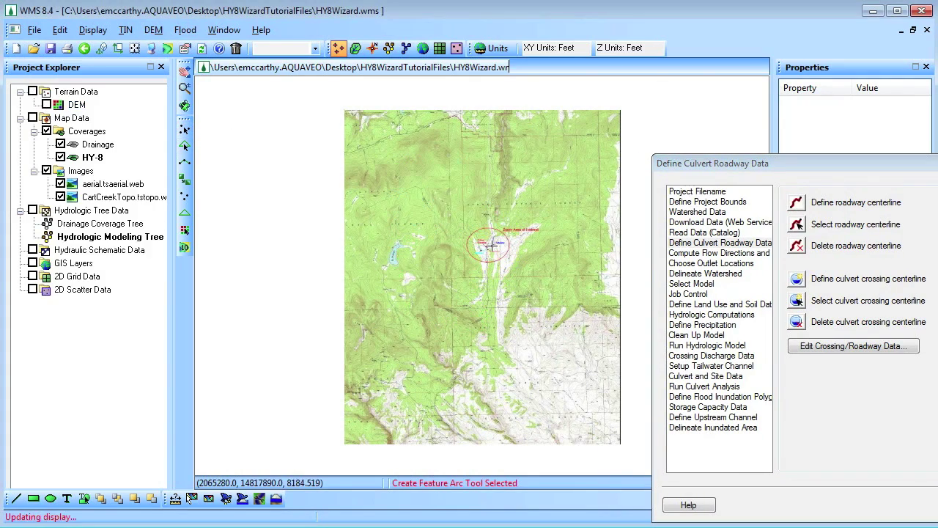
scroll(480, 252, "up", 4)
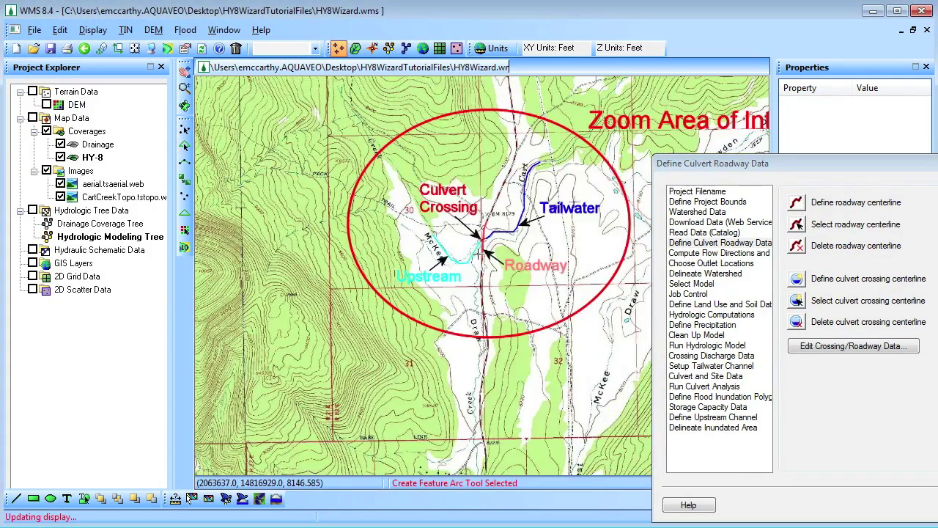
scroll(490, 229, "up", 1)
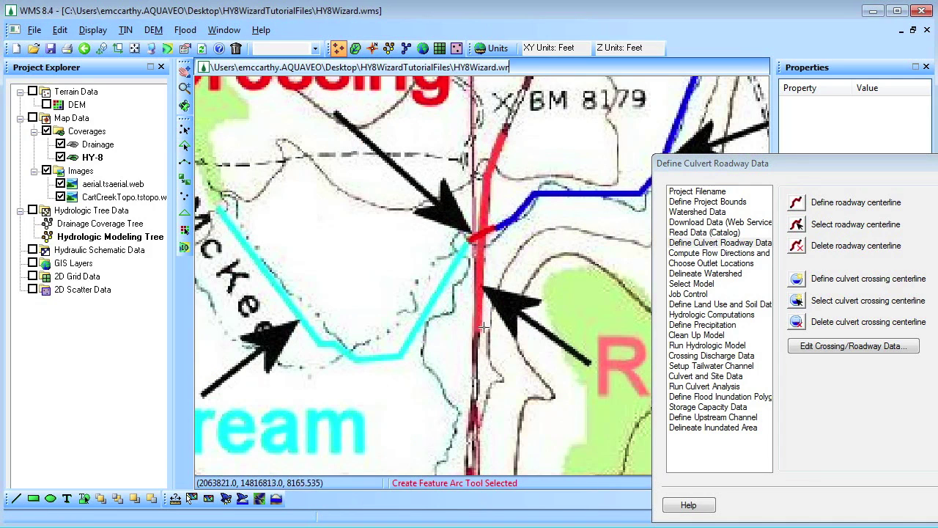
left_click(506, 128)
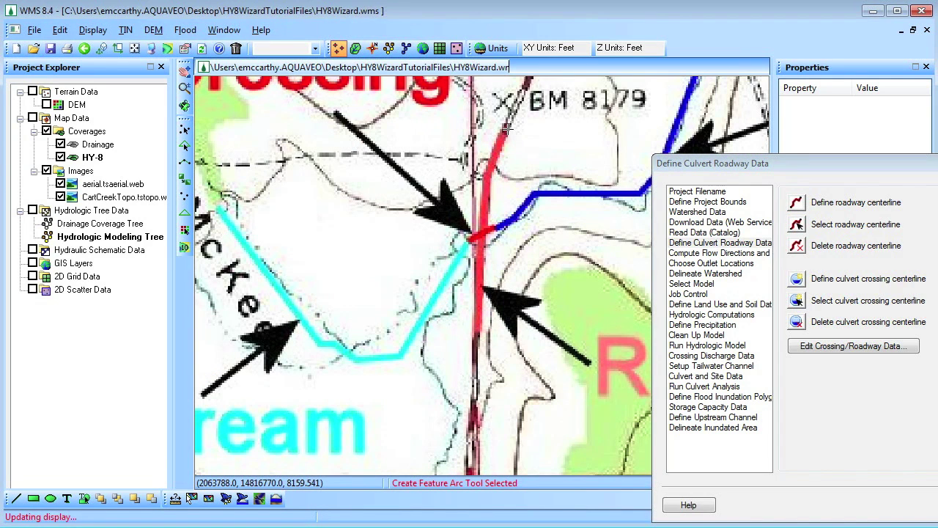
double_click(481, 332)
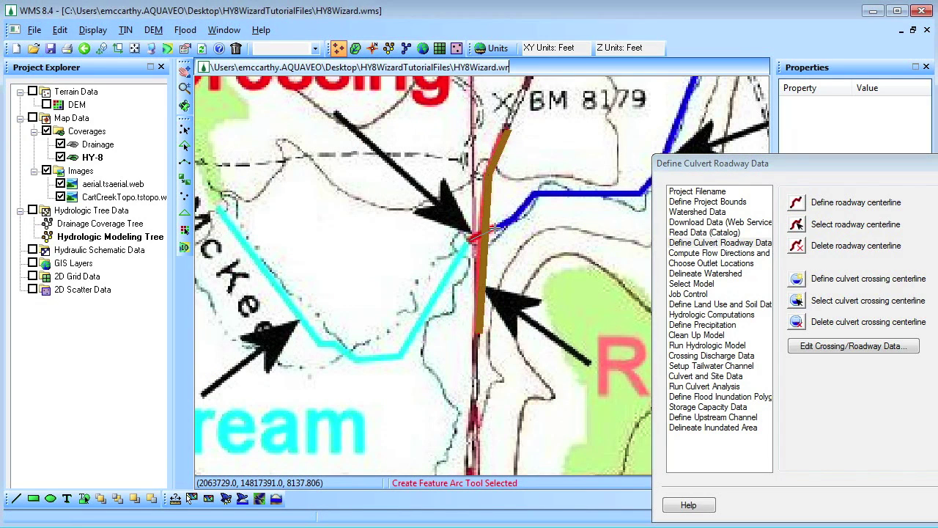
- Mark the arcs as a crossing, name row 1 'Cart Creek' and set roadway top width 20
left_click(827, 349)
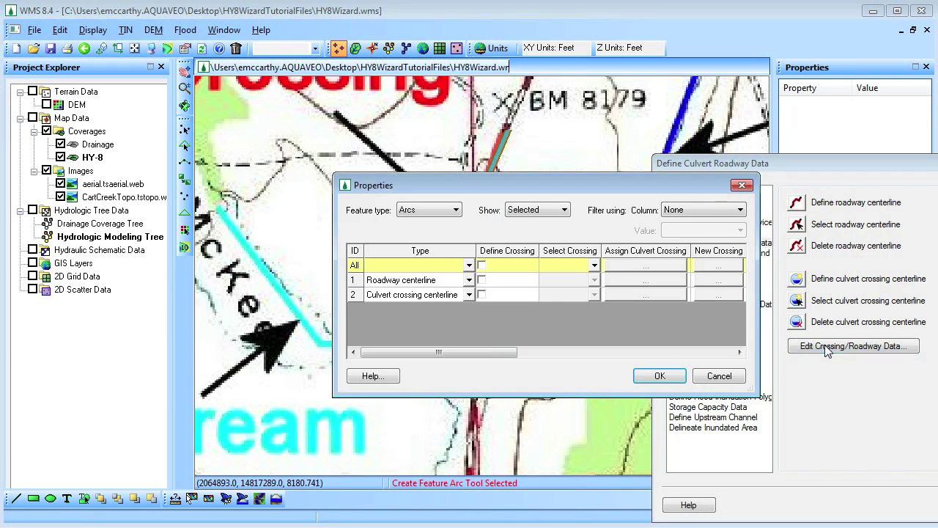
left_click(481, 265)
left_click_drag(491, 352, 658, 361)
left_click(395, 279)
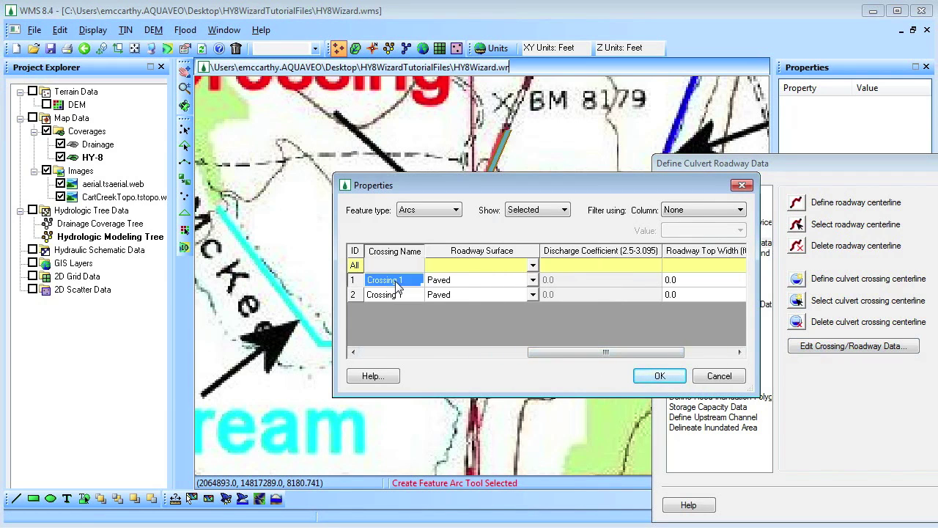
type("Cart Creek")
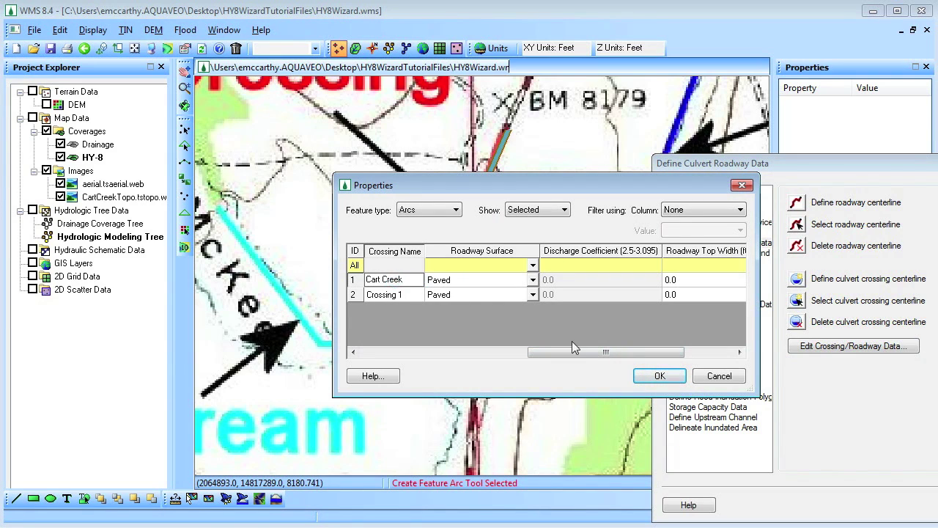
left_click_drag(575, 348, 618, 349)
left_click(632, 282)
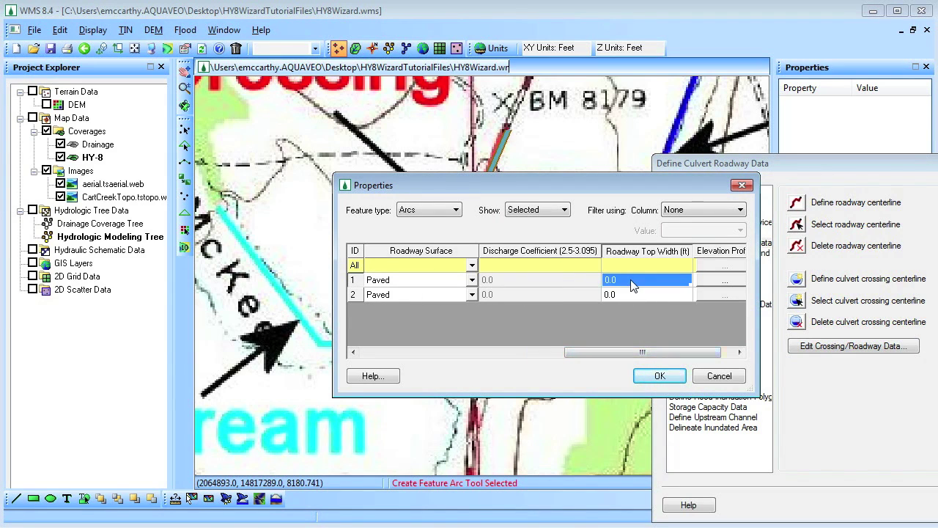
type("20")
left_click_drag(639, 352, 654, 352)
- Set row 1's roadway profile to constant elevation 8152.06, snap it to the culvert, and accept
left_click(617, 281)
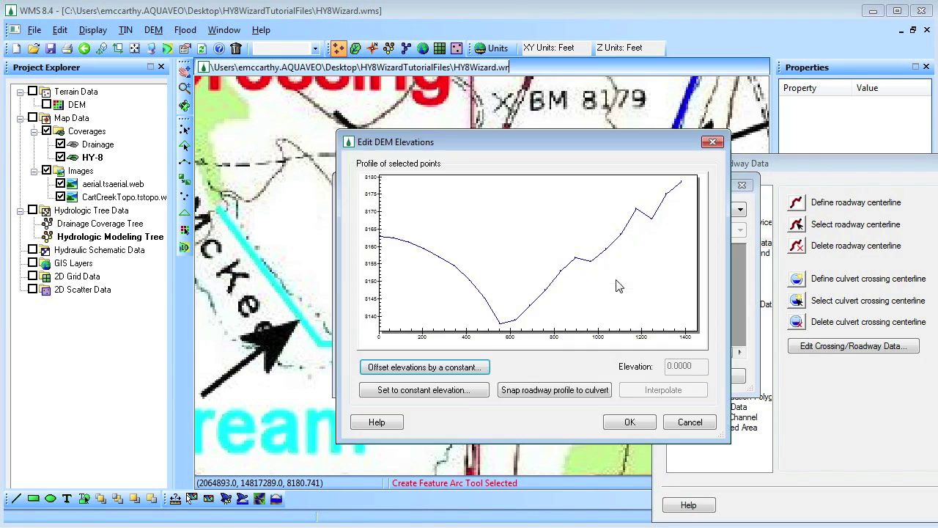
left_click(455, 389)
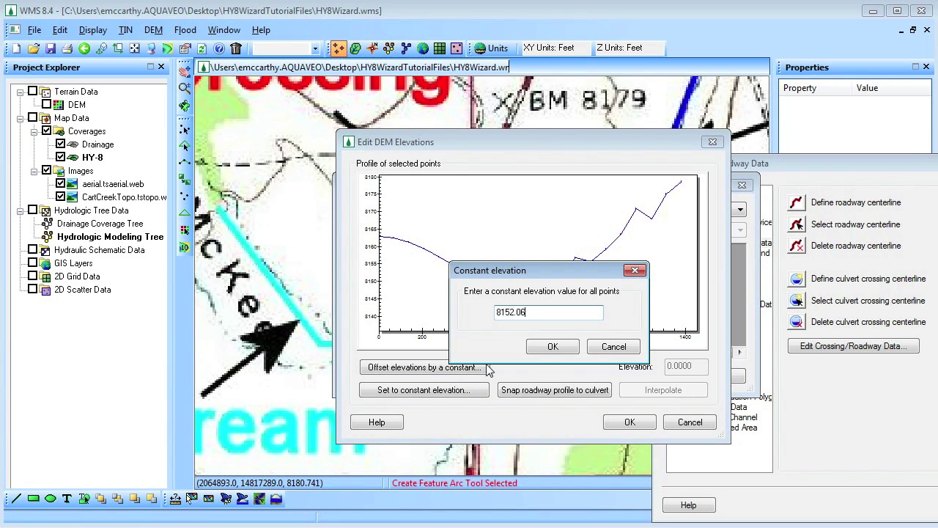
left_click(556, 349)
left_click(544, 396)
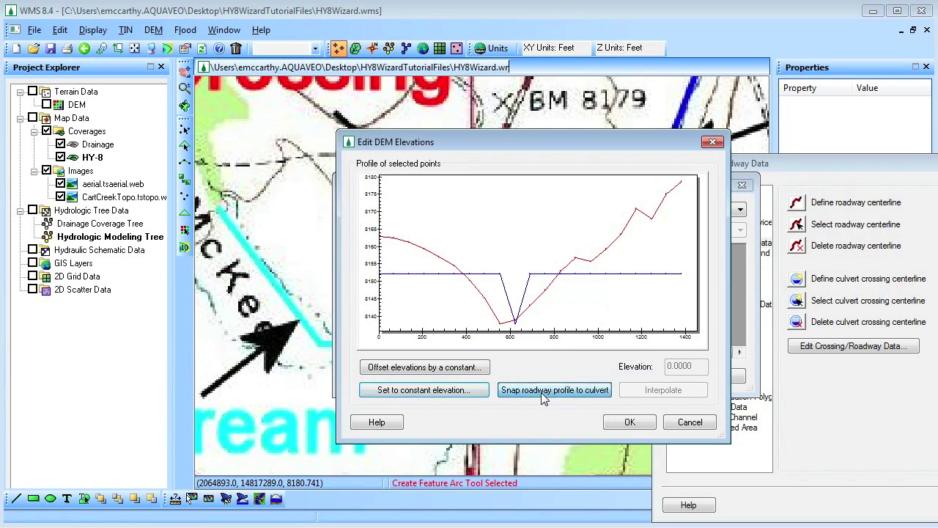
left_click(631, 424)
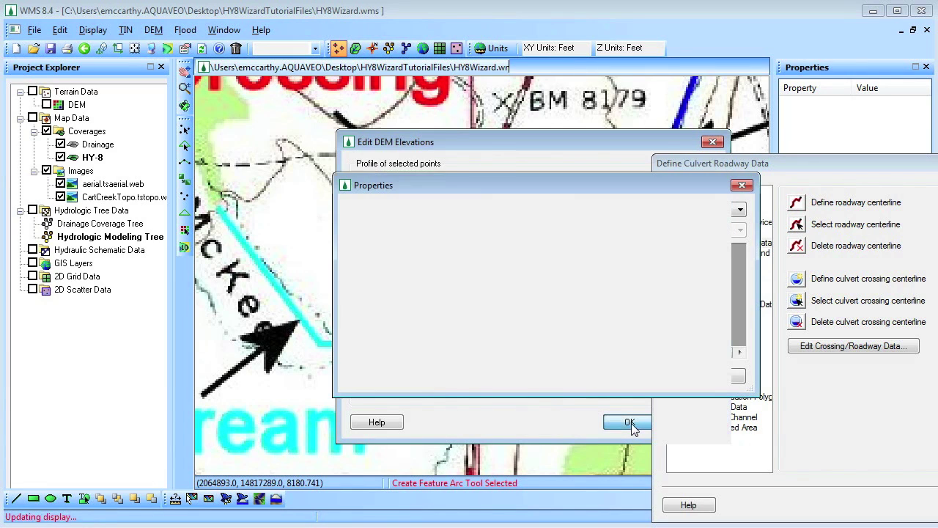
left_click(658, 376)
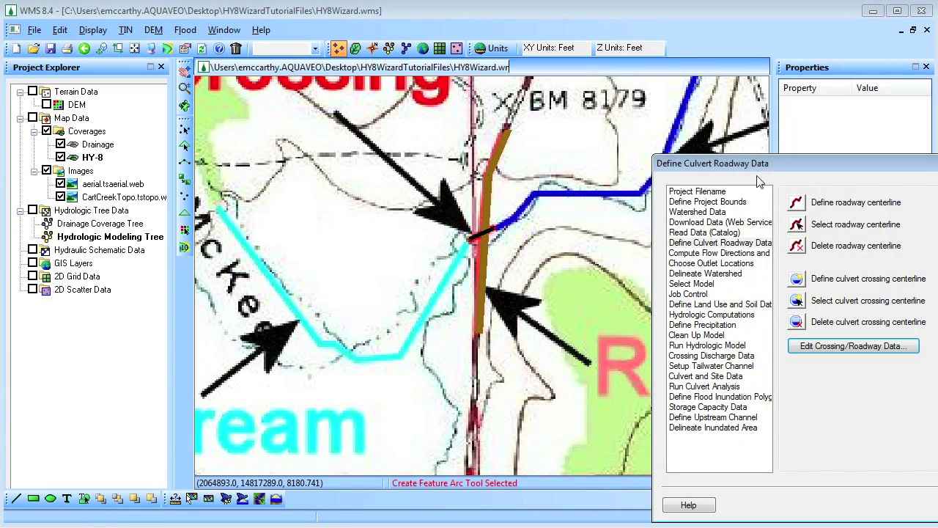
left_click_drag(753, 166, 540, 172)
- Compute flow directions with TOPAZ and load the results
left_click(835, 509)
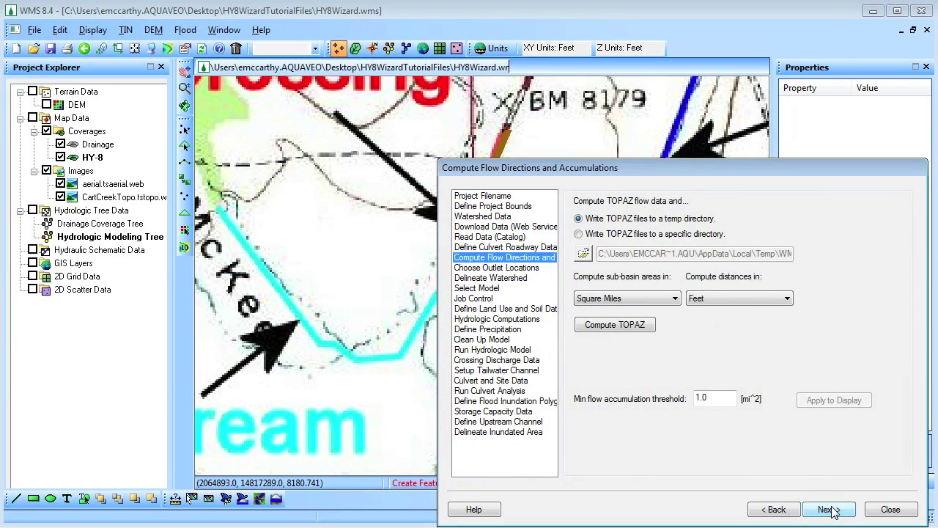
left_click(626, 331)
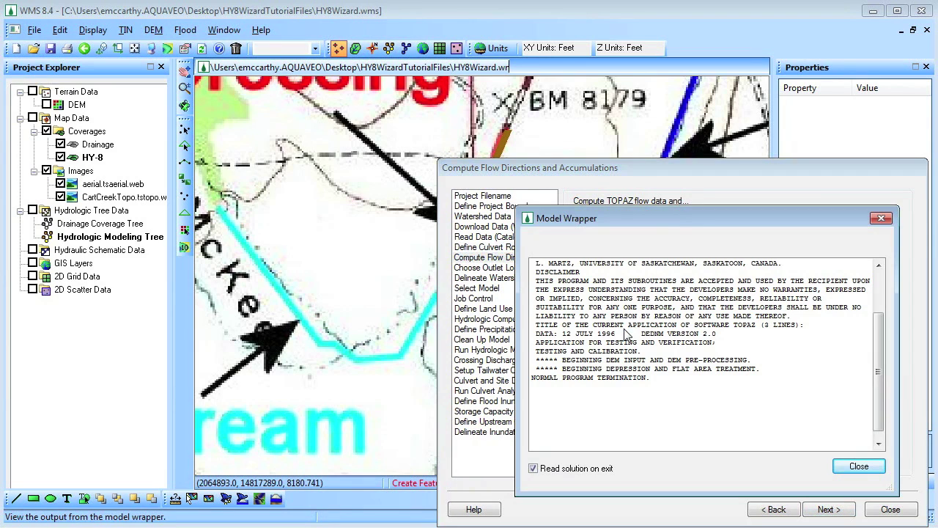
left_click(859, 467)
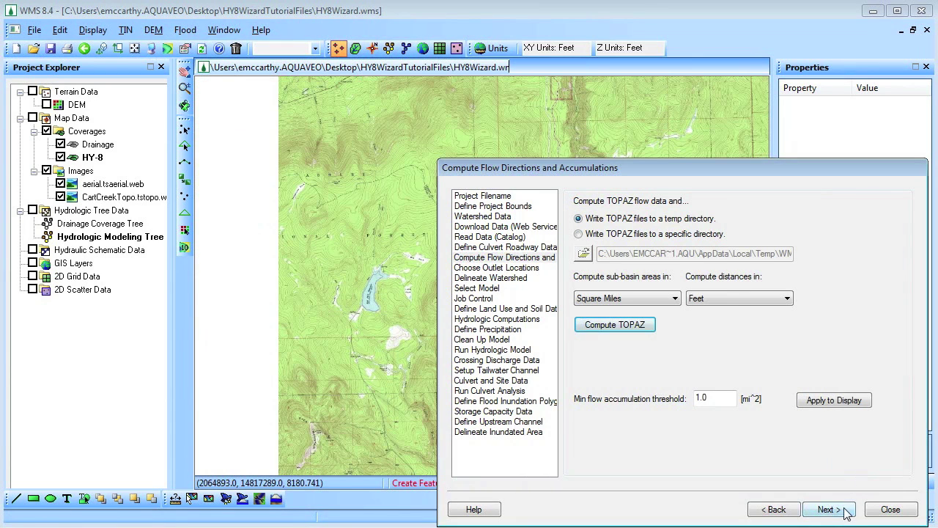
- Create watershed outlets from the culvert locations and advance to watershed delineation
left_click(828, 509)
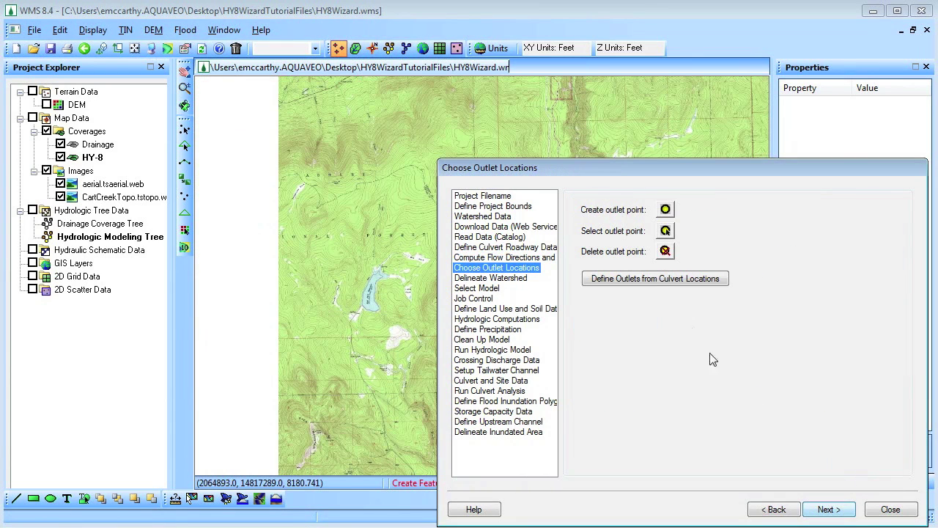
left_click(659, 281)
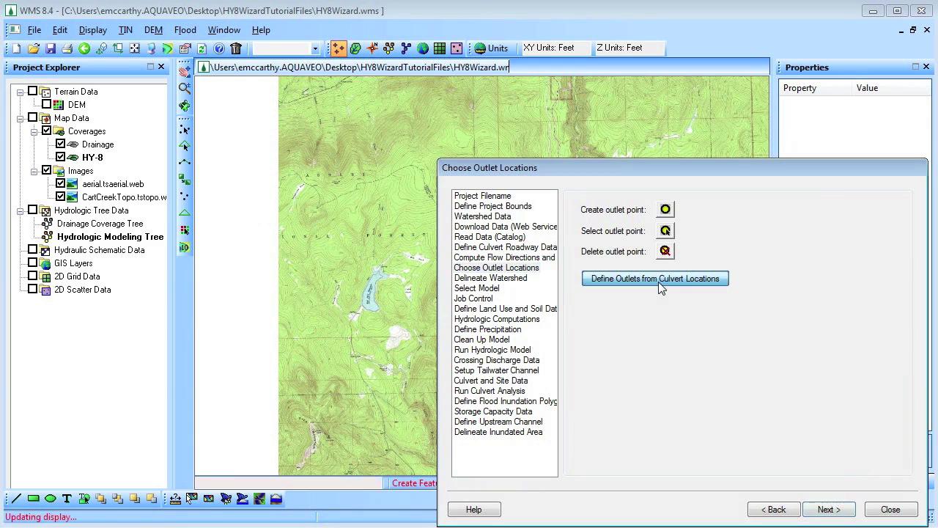
left_click(831, 511)
- Delineate the 13.99 mi^2 watershed above the culvert outlet and pan to view its boundary
left_click(667, 422)
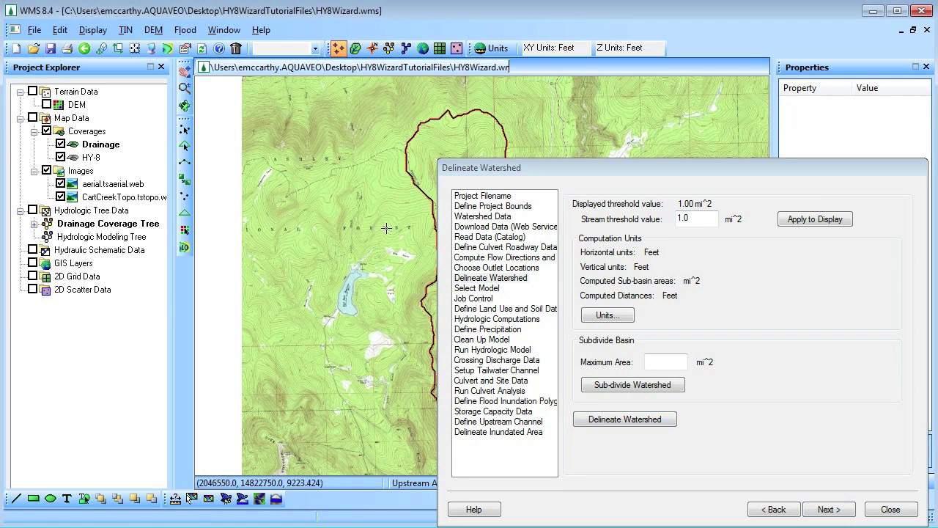
left_click_drag(398, 243, 263, 225)
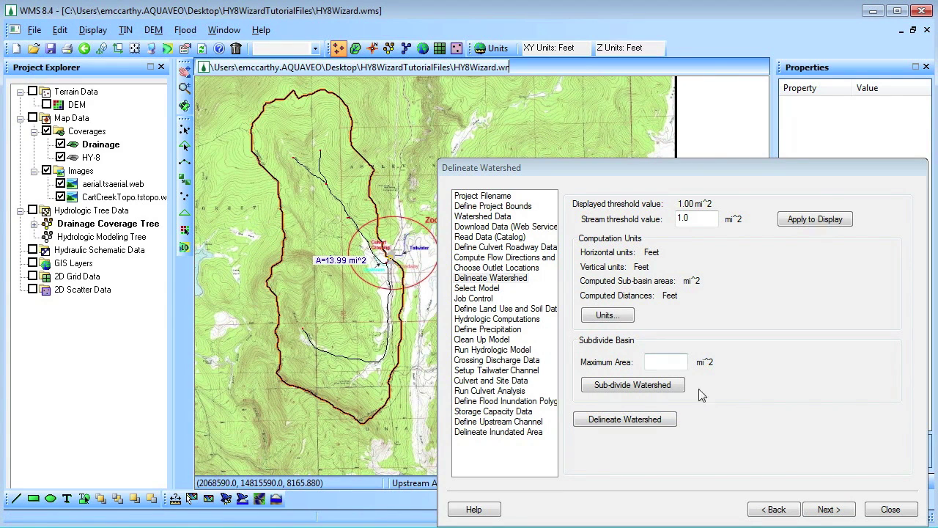
left_click(831, 511)
- Initialize the NSS model data and advance past Job Control
left_click(608, 250)
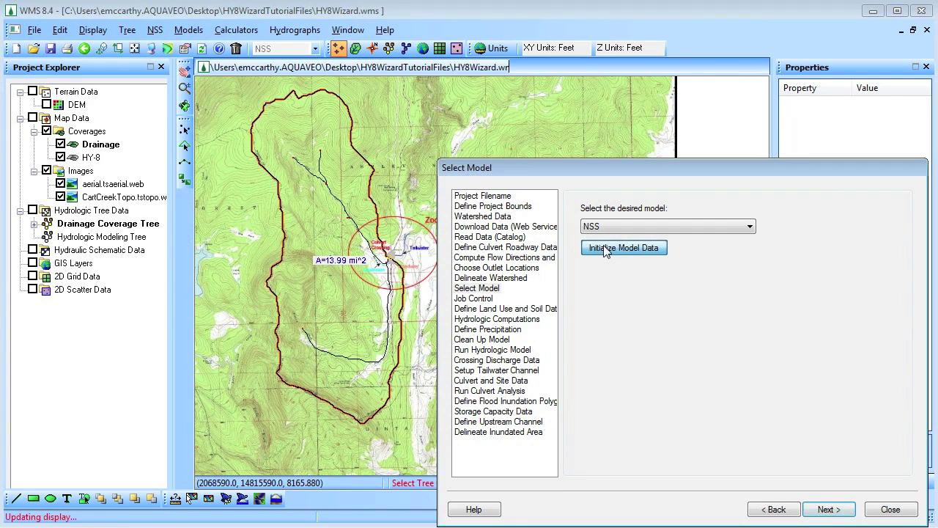
left_click(829, 511)
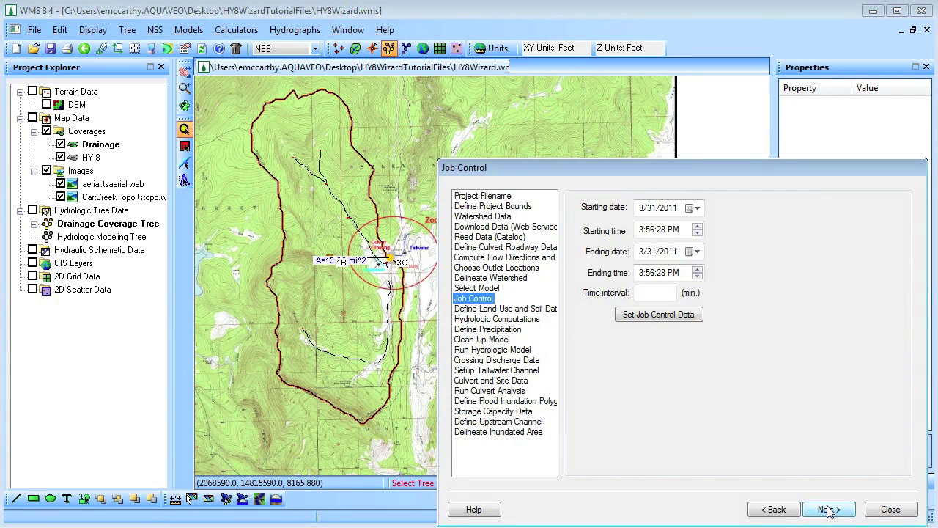
left_click(830, 511)
- Clean up the model with options 3 and 7 unchecked, redistributing vertices at 90 spacing
left_click(829, 511)
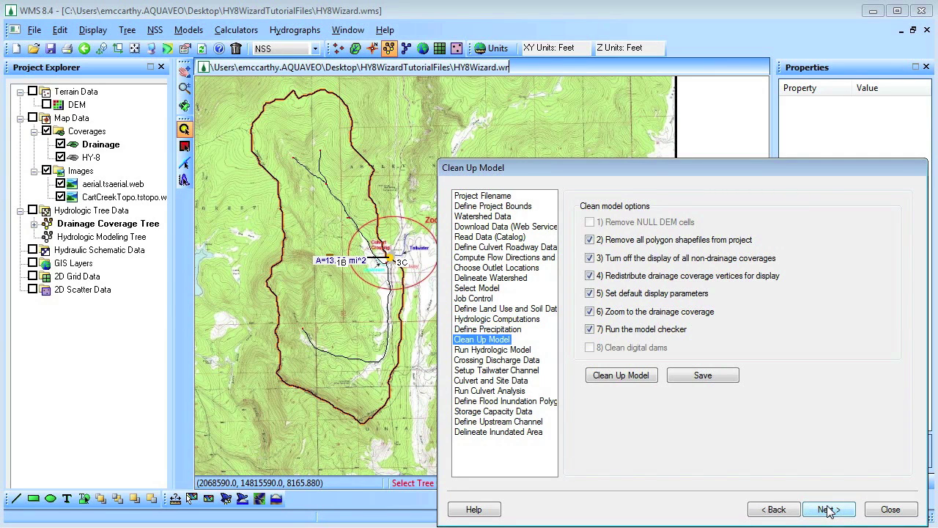
left_click(591, 260)
left_click(591, 329)
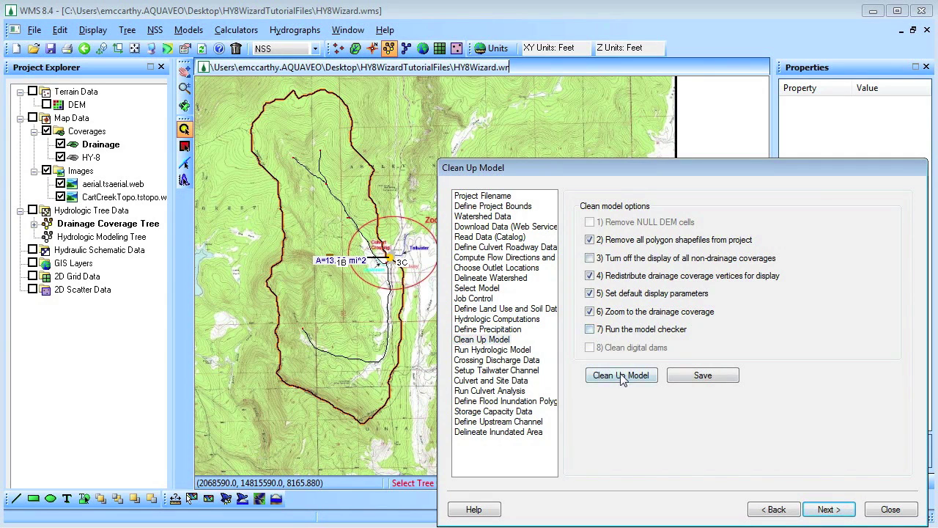
left_click(622, 376)
left_click_drag(715, 413, 638, 416)
type("90")
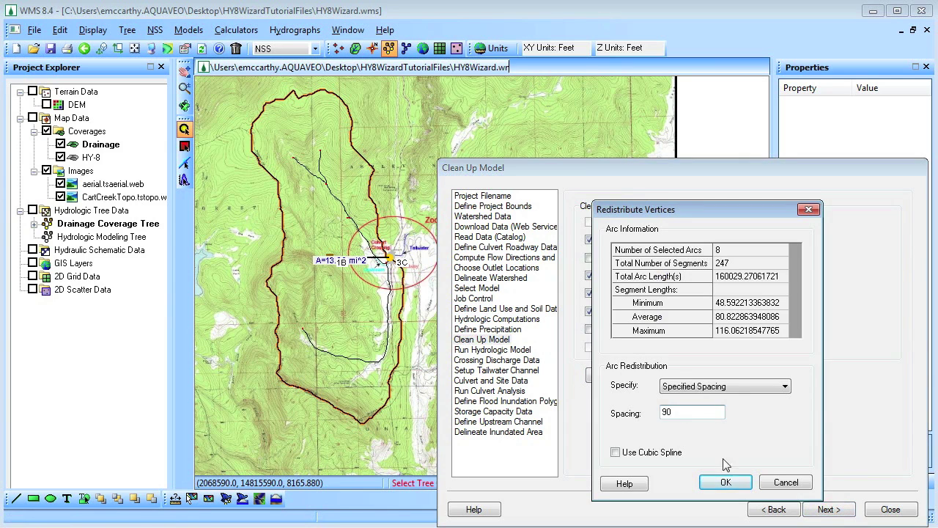
left_click(726, 483)
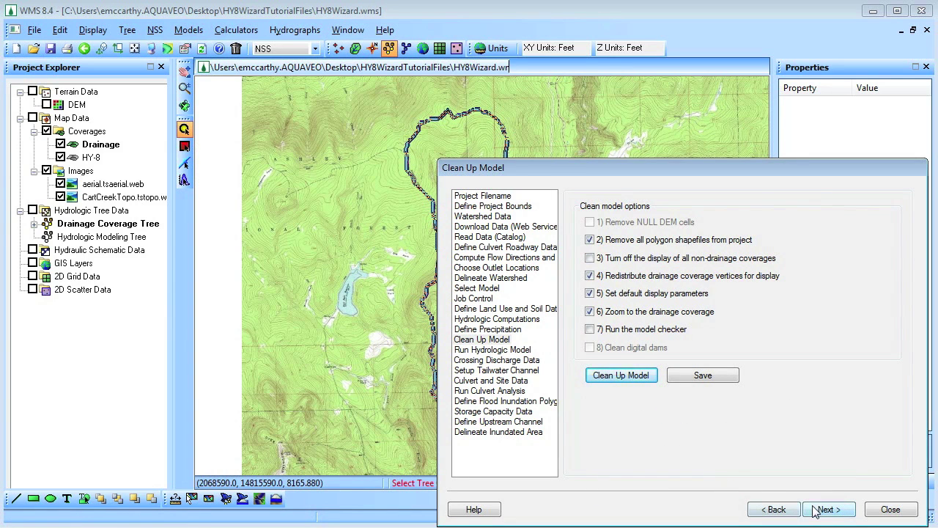
left_click(816, 510)
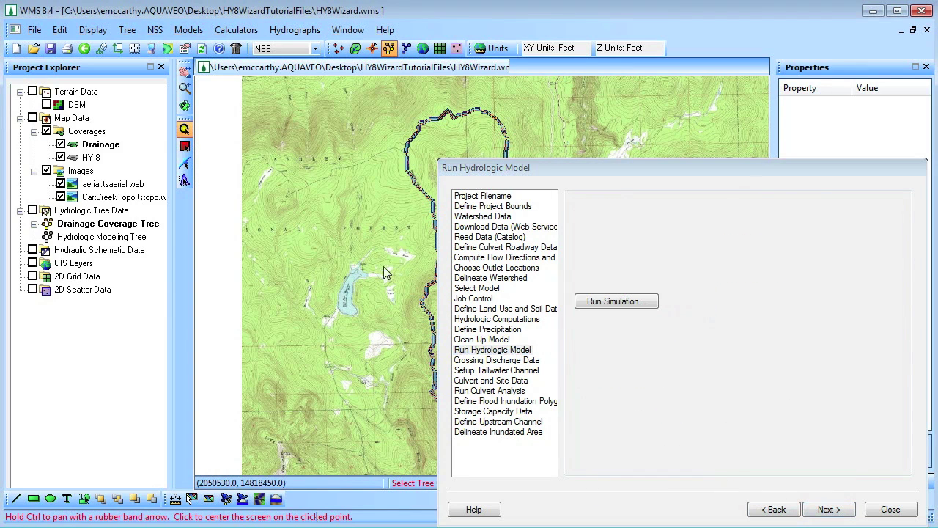
- Select outlet 3C on the map and run the NSS simulation for its basin
scroll(345, 263, "down", 3)
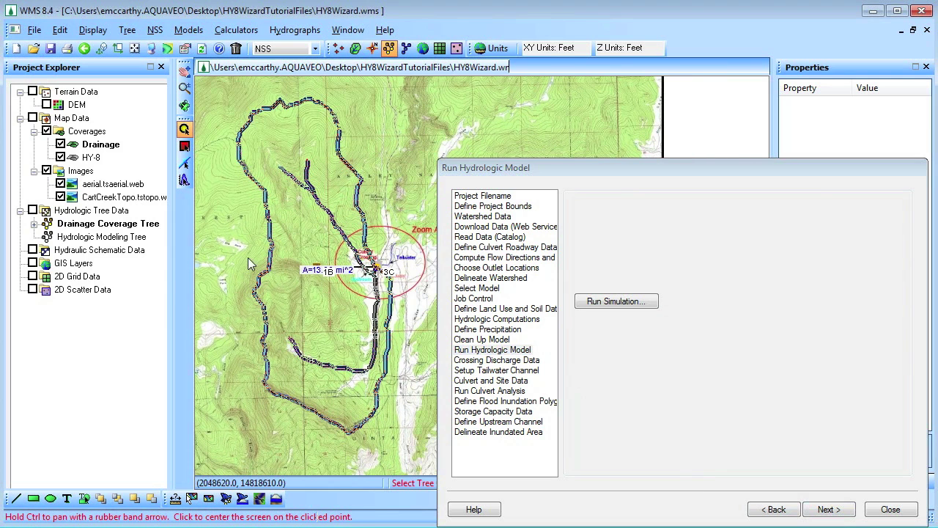
left_click(376, 269)
left_click(614, 305)
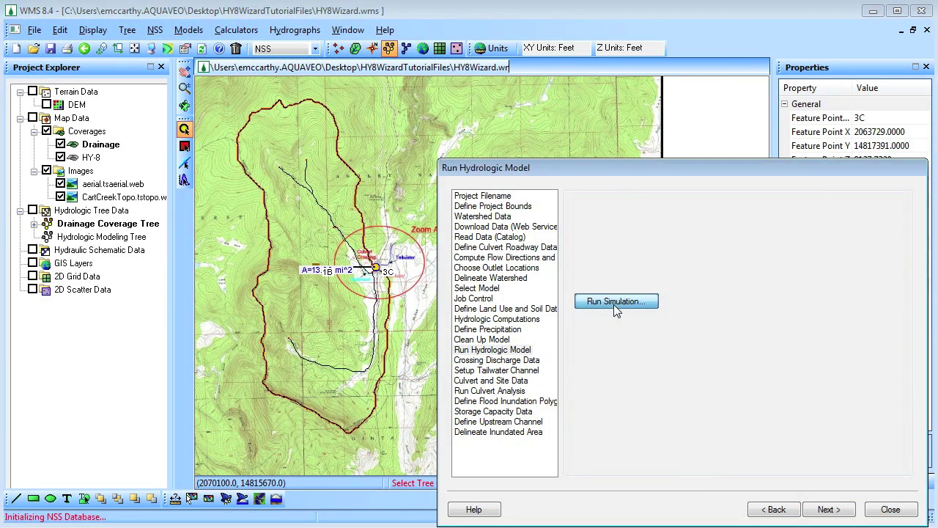
- Set the NSS state to Utah and select the Region 4 regression equation
left_click(405, 119)
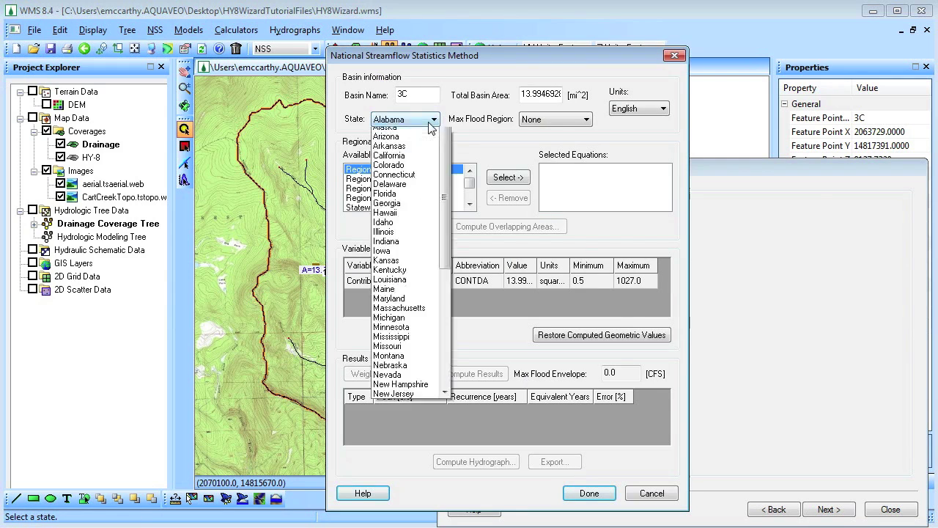
left_click_drag(442, 160, 442, 266)
scroll(429, 294, "down", 1)
left_click(389, 314)
left_click(469, 205)
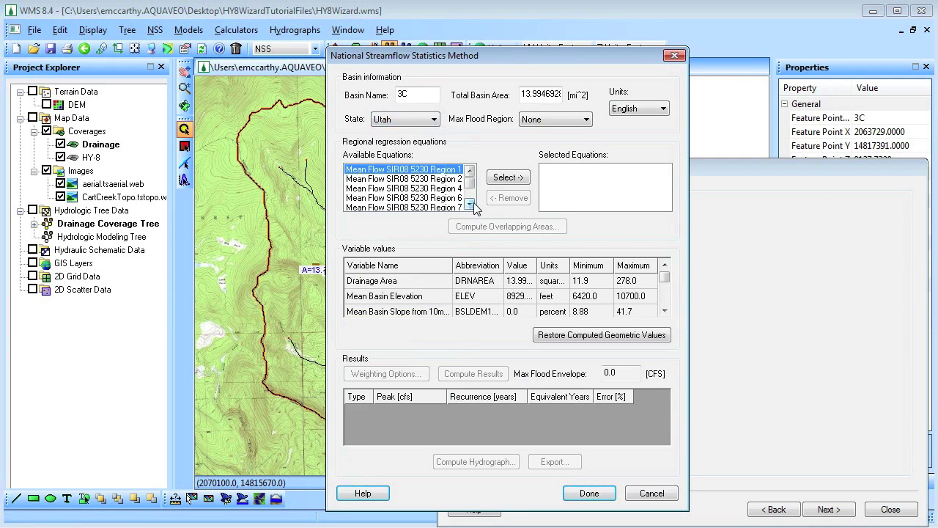
left_click(469, 205)
left_click(470, 205)
left_click(469, 205)
left_click(370, 195)
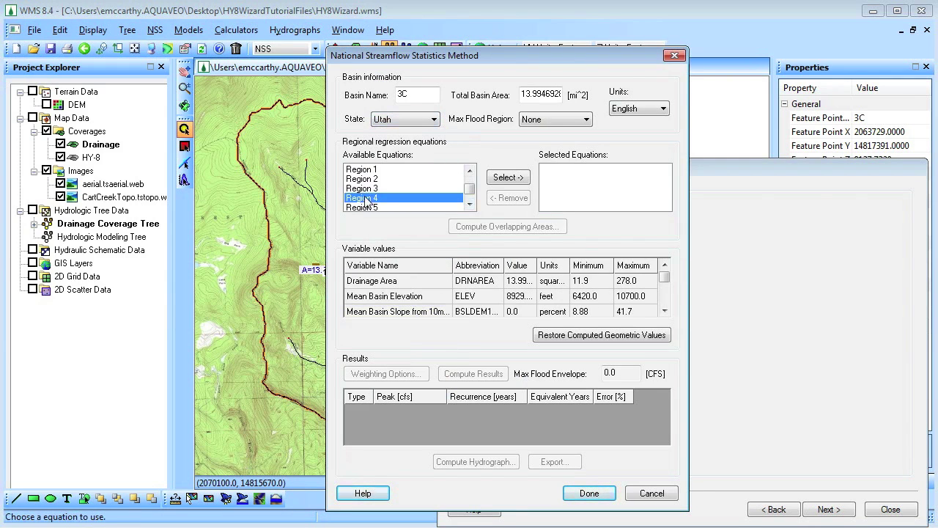
left_click(506, 178)
- Enter a 19.1% mean basin slope, compute peak flows, and pick the 100-year result
left_click(524, 312)
type("19.1")
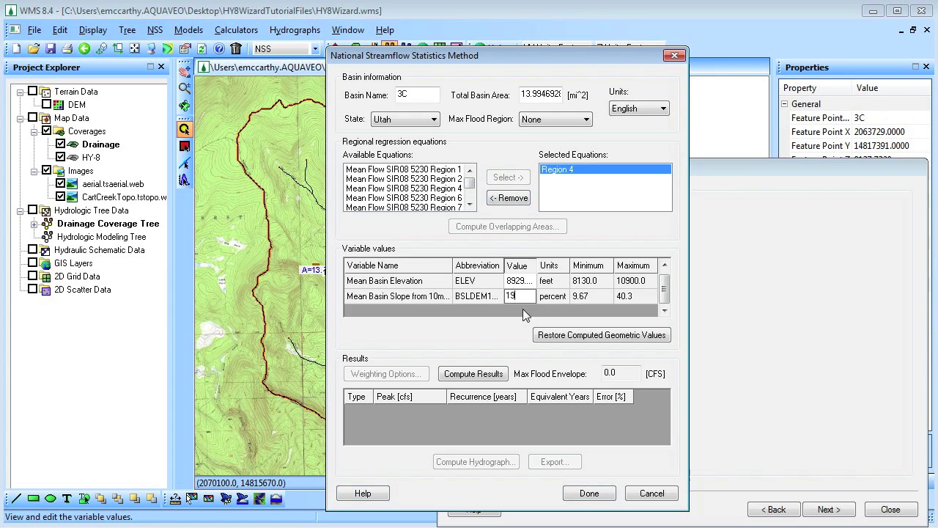
left_click(490, 376)
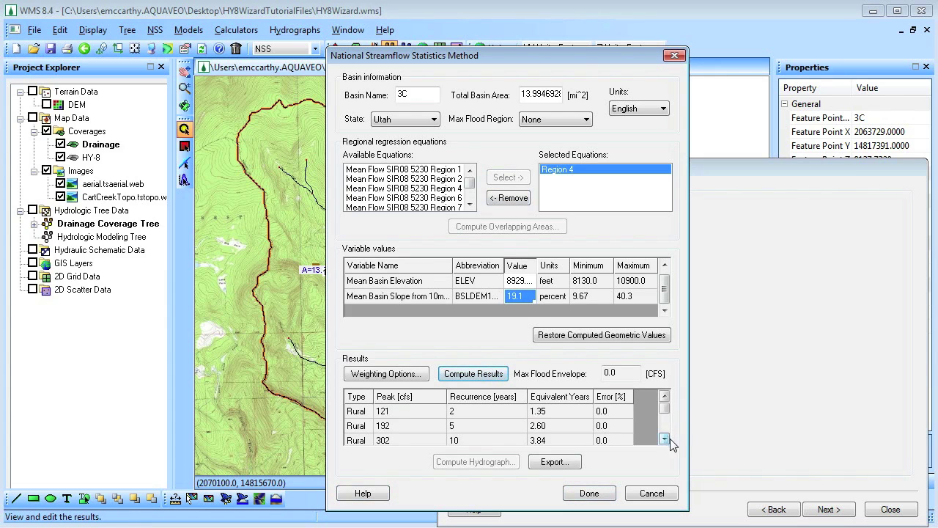
scroll(664, 426, "down", 2)
left_click(484, 425)
- Create the 100-year hydrograph for basin 3C using a computed basin lag time
left_click(475, 462)
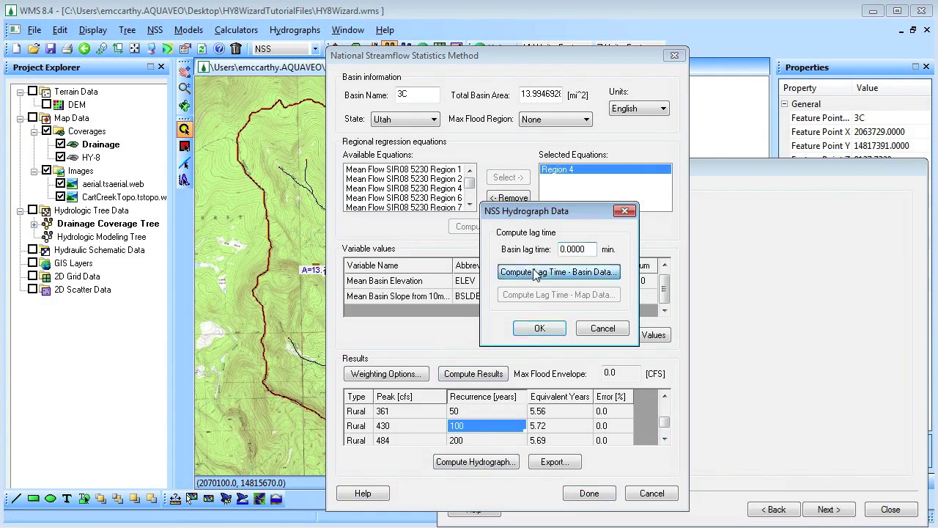
left_click(557, 272)
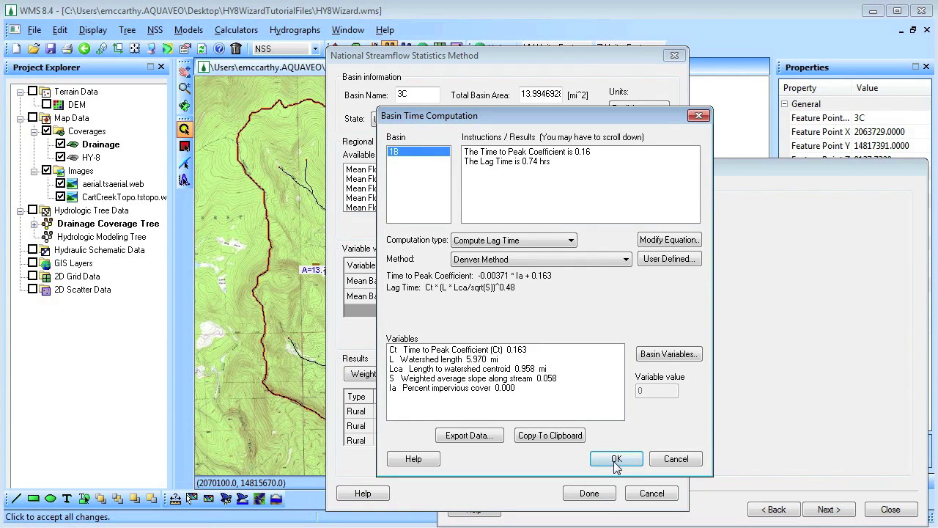
left_click(617, 459)
left_click(541, 328)
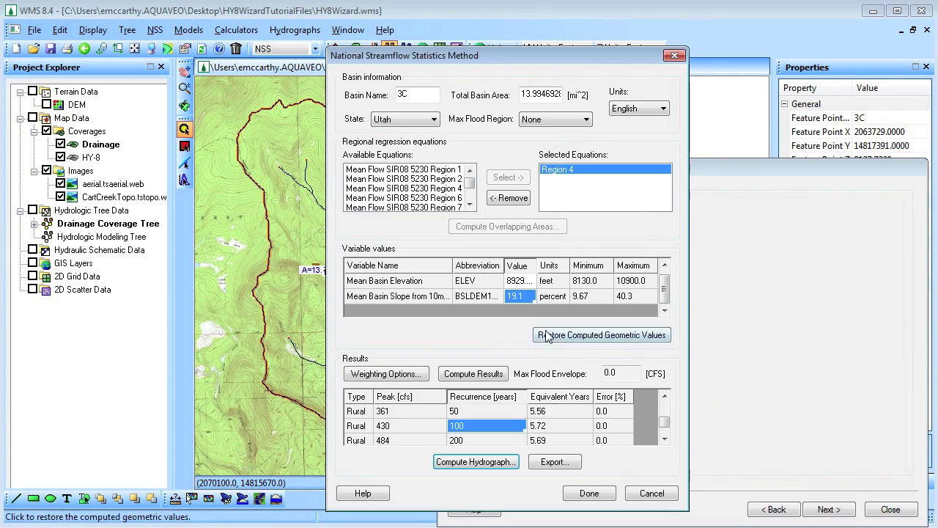
left_click(589, 493)
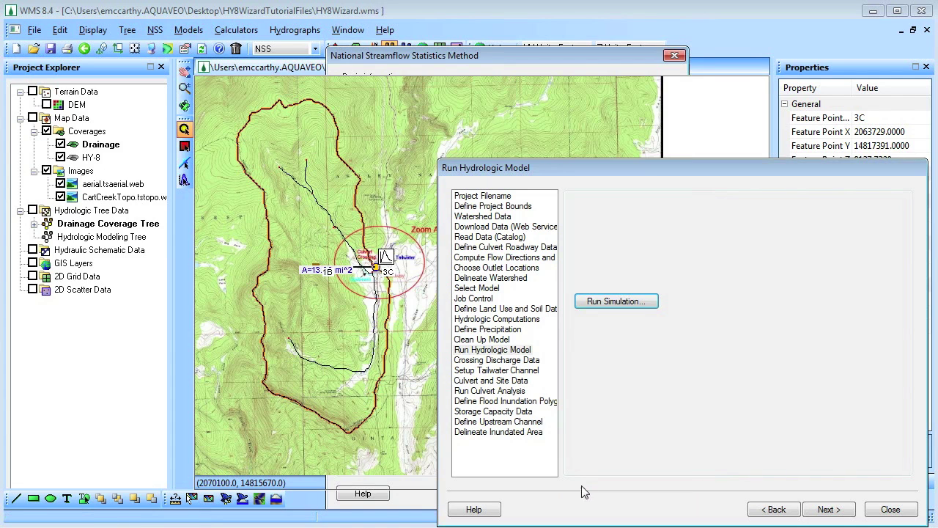
- View basin 3C's flow-vs-time hydrograph, peaking at 430.43 cfs, then close the plot
left_click(185, 181)
double_click(386, 257)
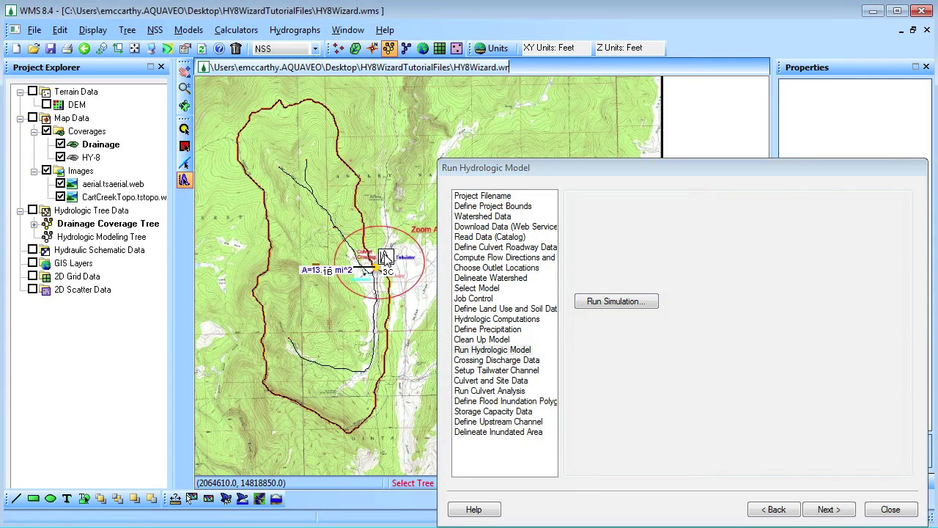
left_click_drag(236, 9, 256, 27)
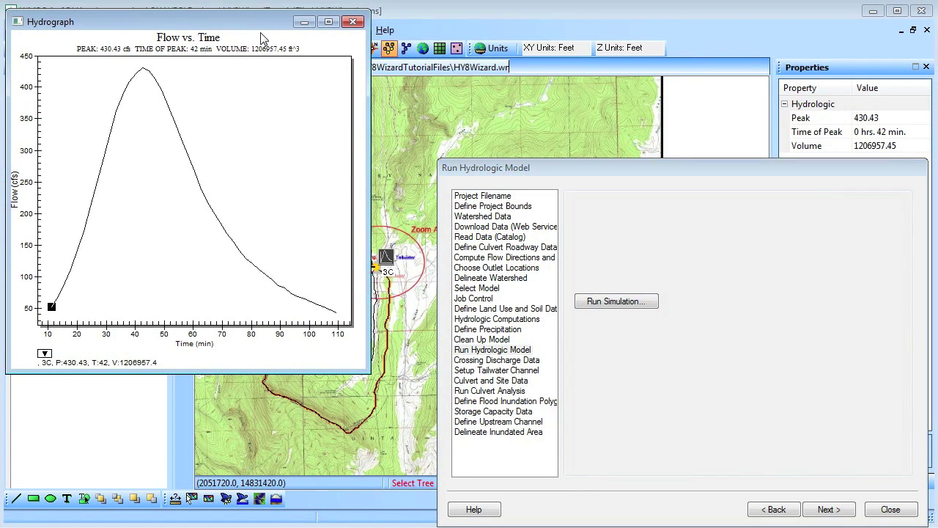
left_click(352, 21)
- Set the Cart Creek crossing's flow source to Hydrograph in Crossing Discharge Data
left_click(827, 510)
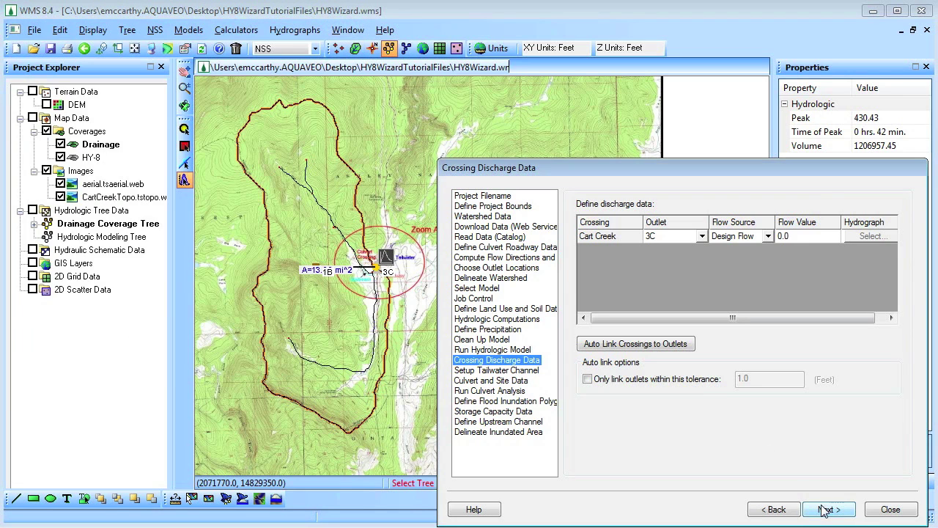
left_click(768, 236)
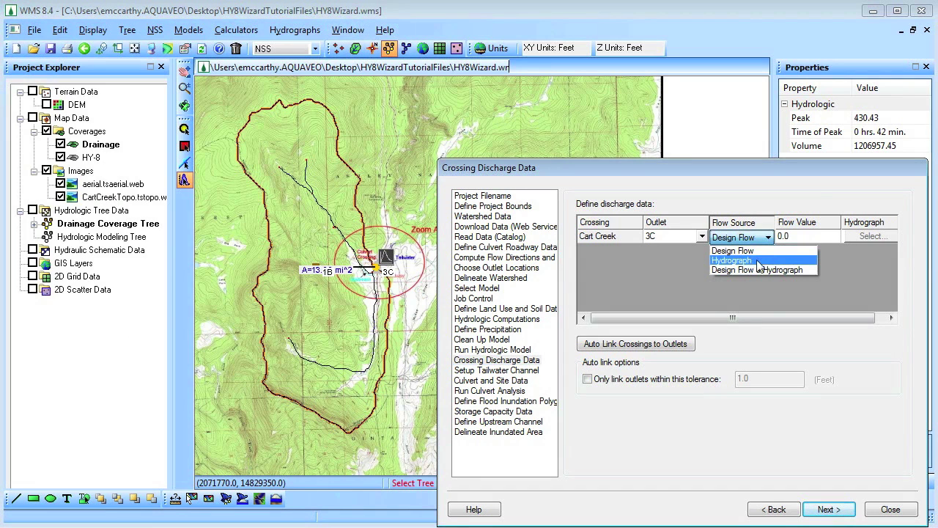
left_click(759, 262)
left_click(844, 512)
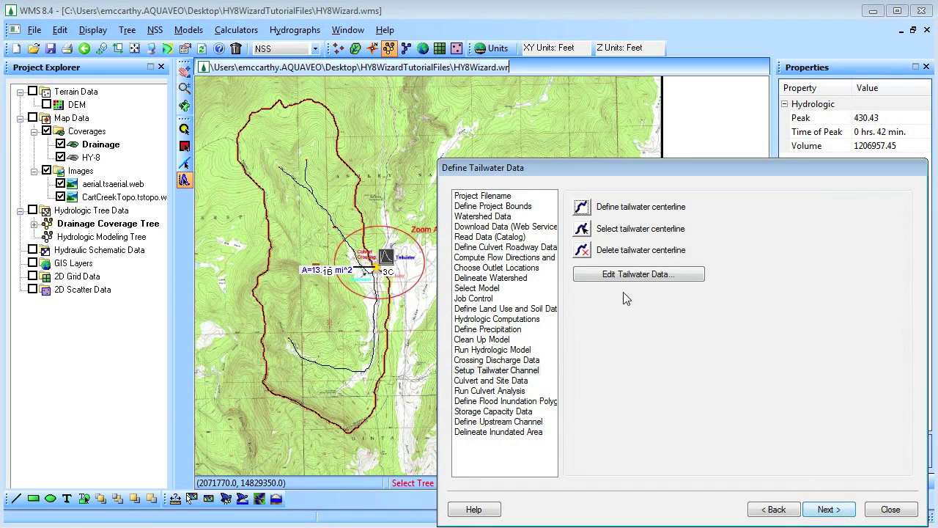
- Trace a tailwater centerline arc with points along Cart Creek below culvert 3C
left_click(582, 208)
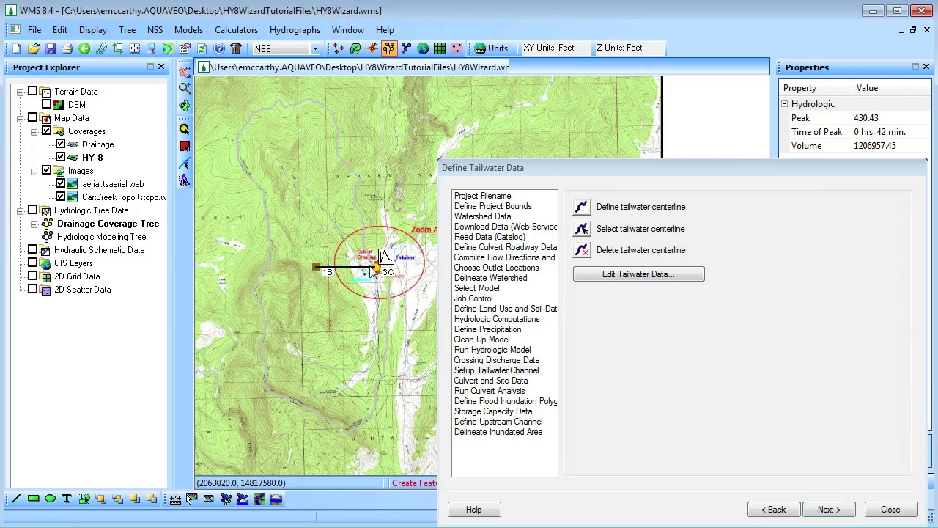
scroll(378, 271, "up", 5)
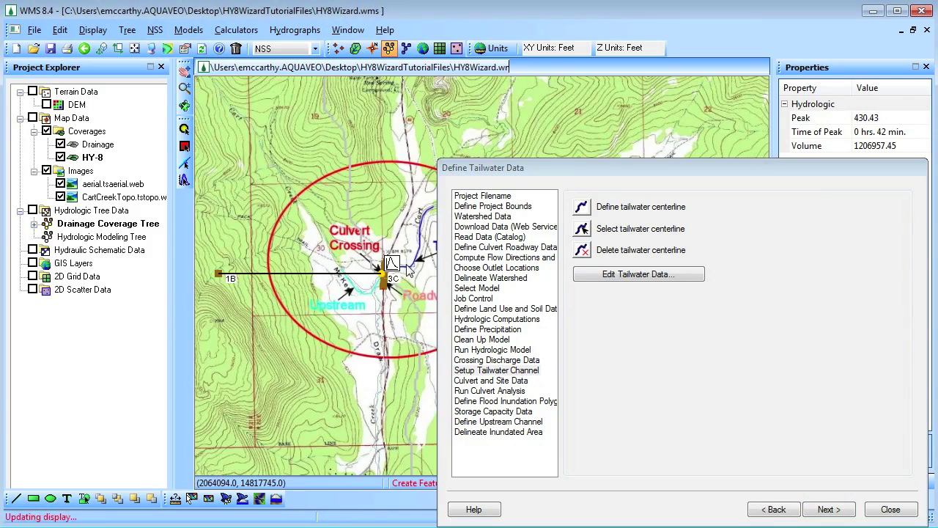
scroll(389, 271, "up", 4)
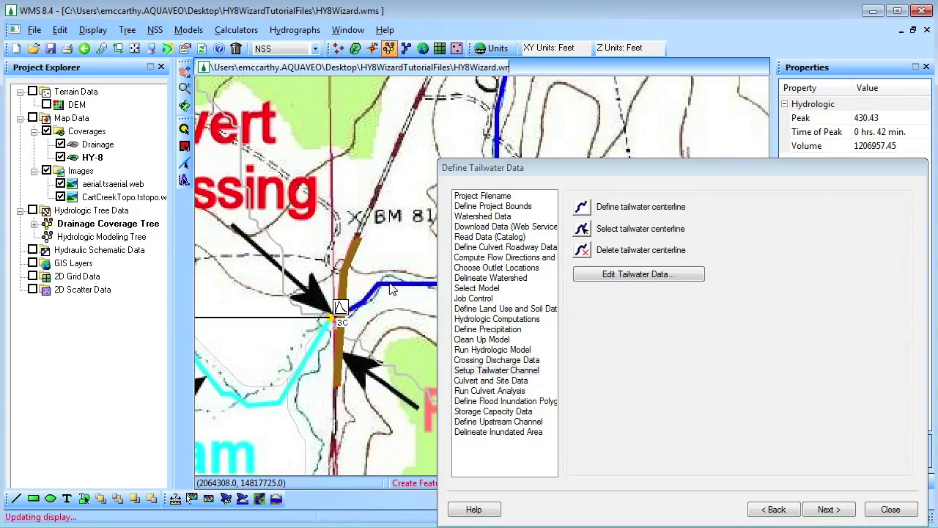
scroll(382, 299, "down", 2)
scroll(272, 418, "up", 2)
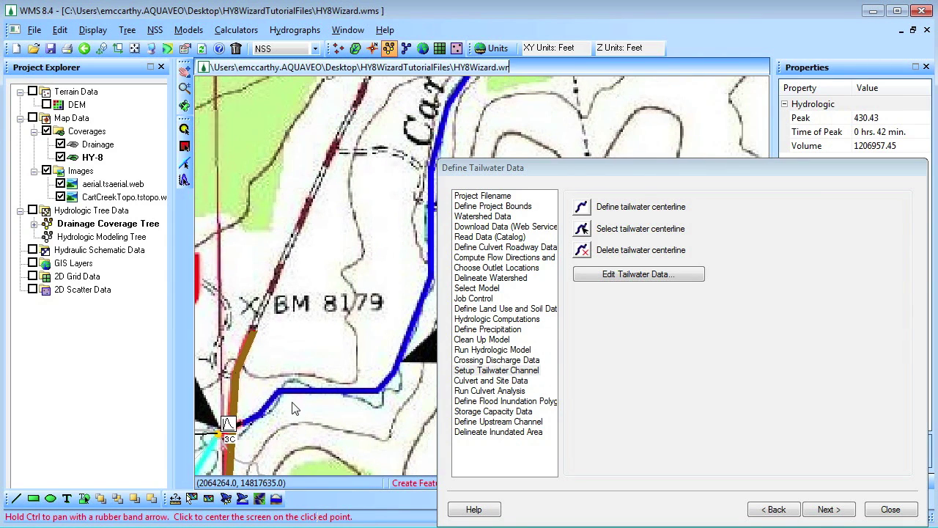
scroll(279, 418, "down", 1)
scroll(284, 423, "up", 1)
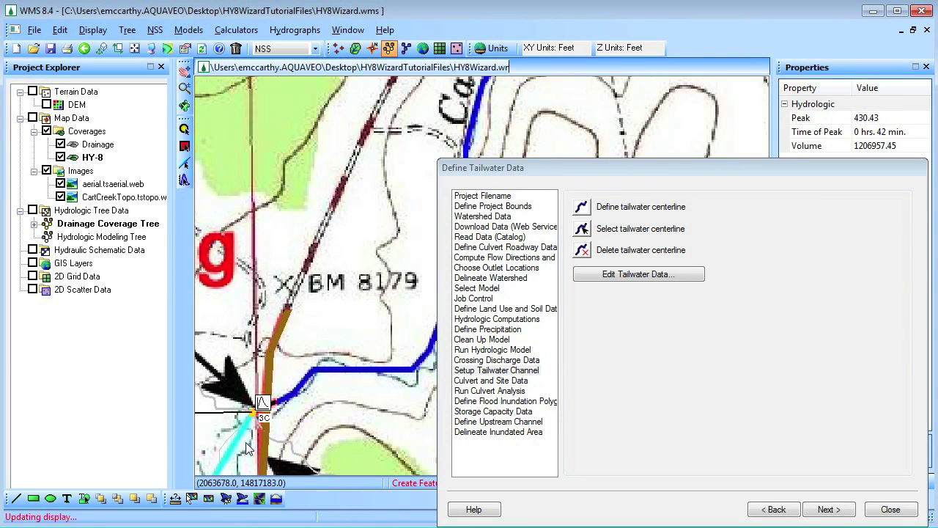
left_click(413, 367)
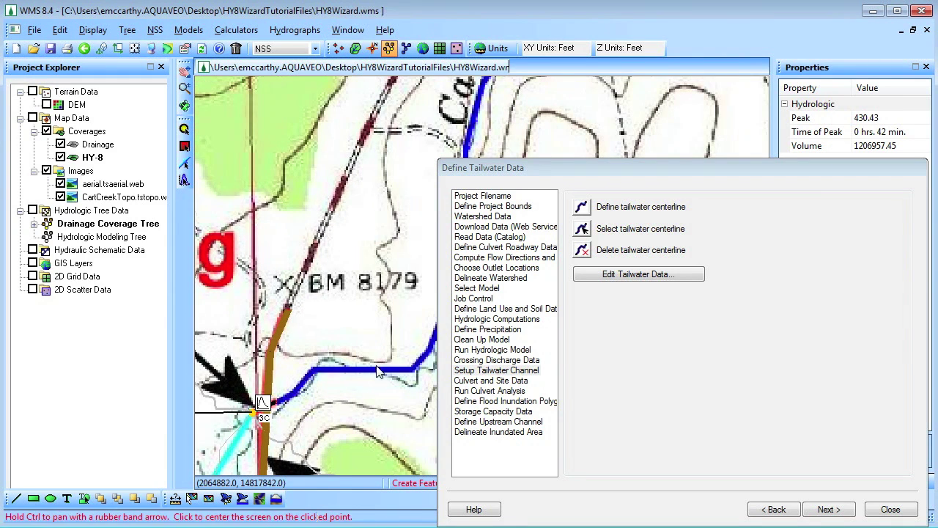
scroll(396, 337, "down", 1)
scroll(380, 311, "up", 1)
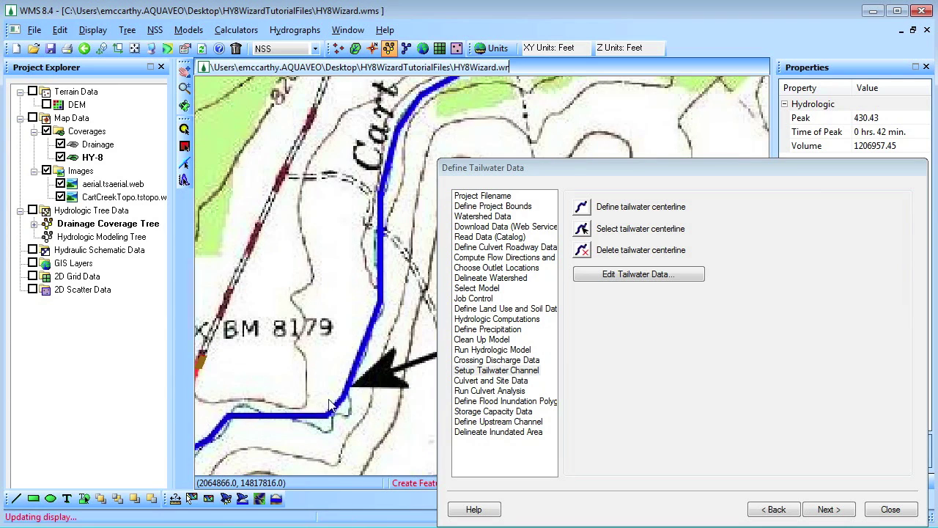
left_click(415, 103)
scroll(379, 175, "down", 1)
scroll(379, 175, "up", 1)
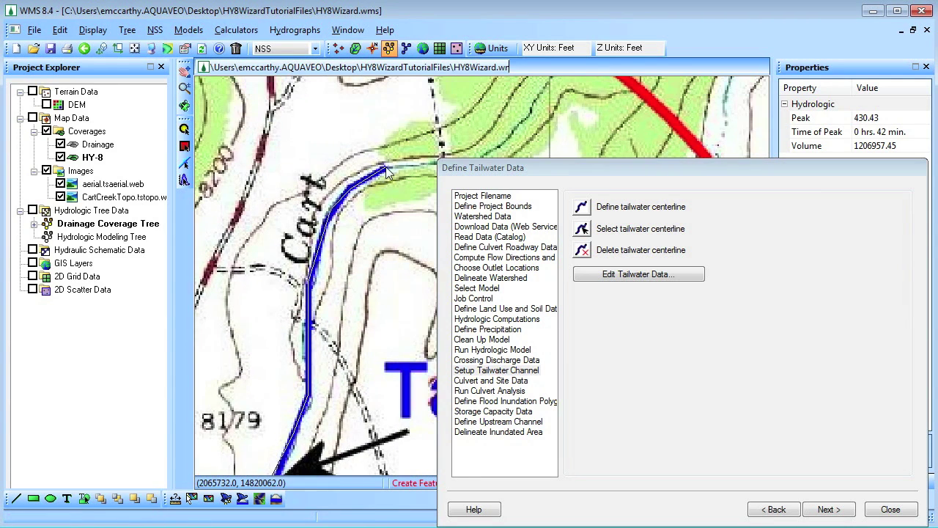
- Set the tailwater channel bottom width to 10 ft and Manning's n to 0.045
left_click(616, 275)
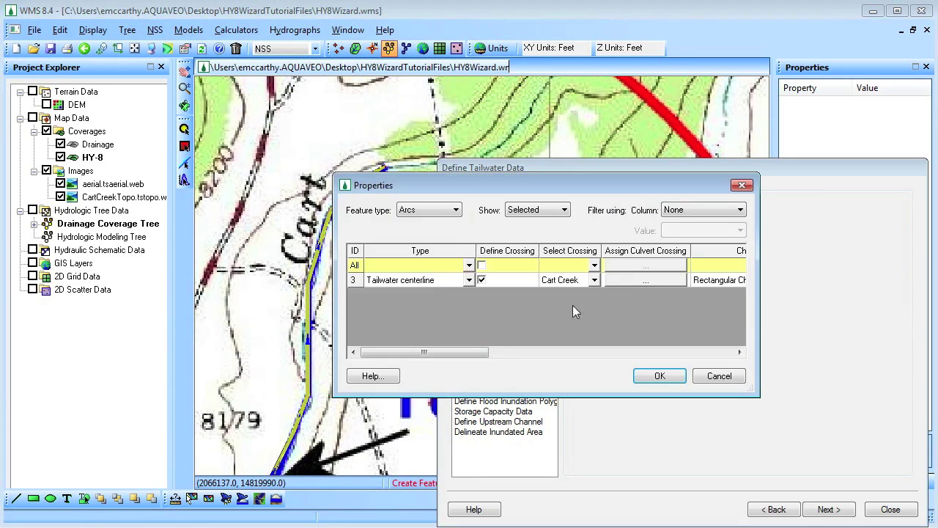
left_click_drag(478, 353, 558, 350)
left_click(542, 281)
type("10")
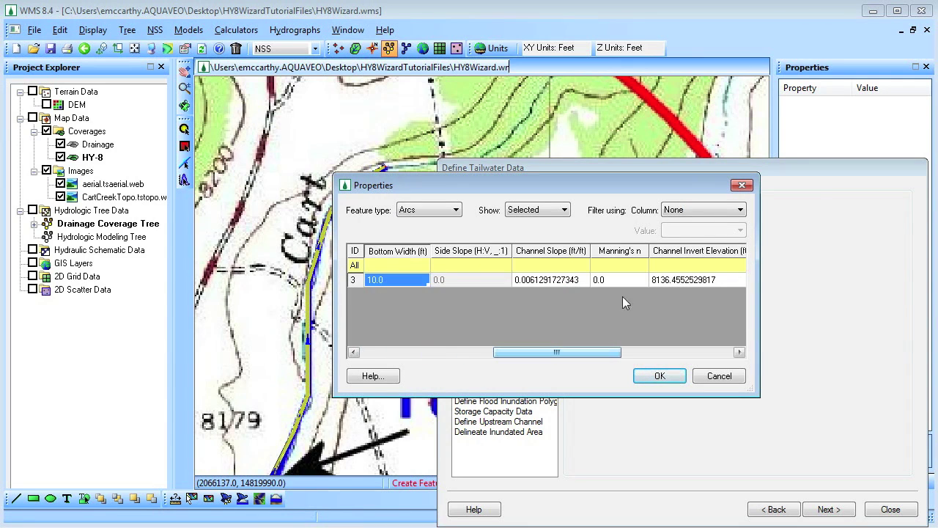
left_click(639, 280)
type(".045")
left_click(660, 376)
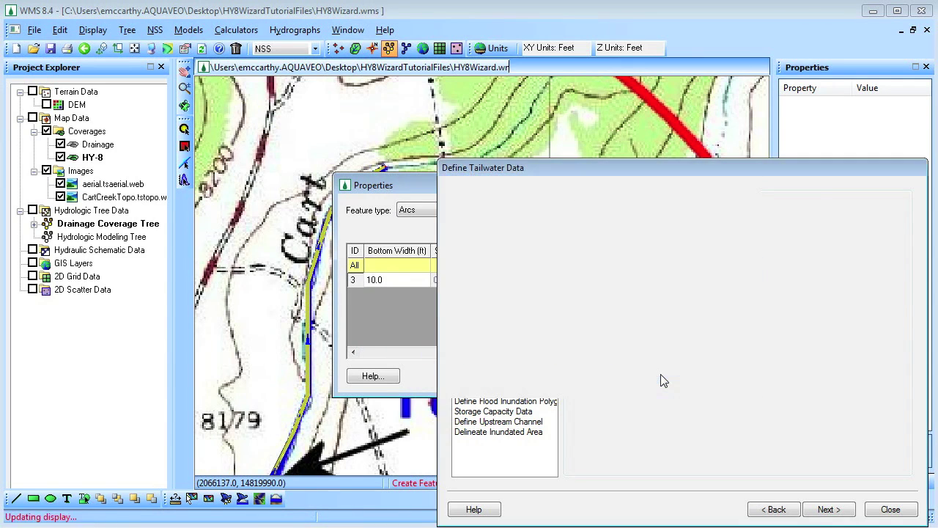
left_click(826, 511)
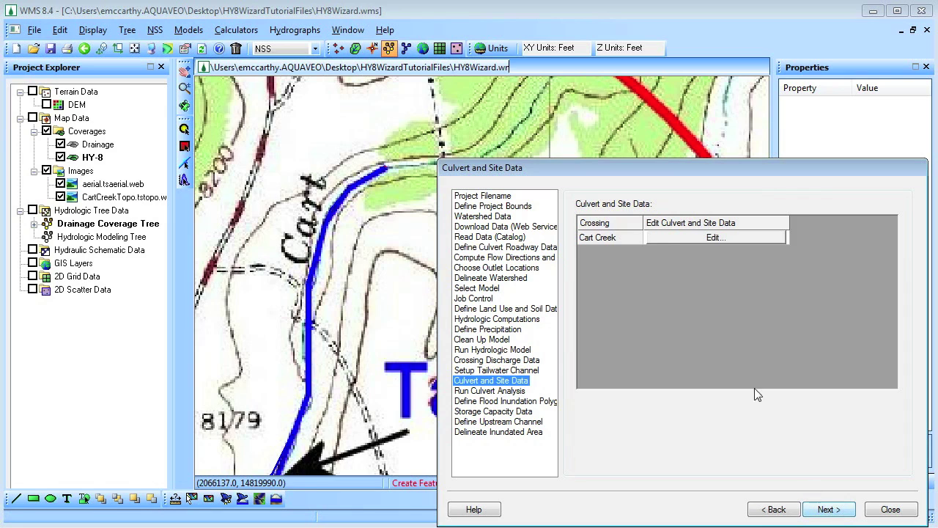
- Give Cart Creek a crest length of 100 and a 10 ft corrugated steel culvert
left_click(666, 240)
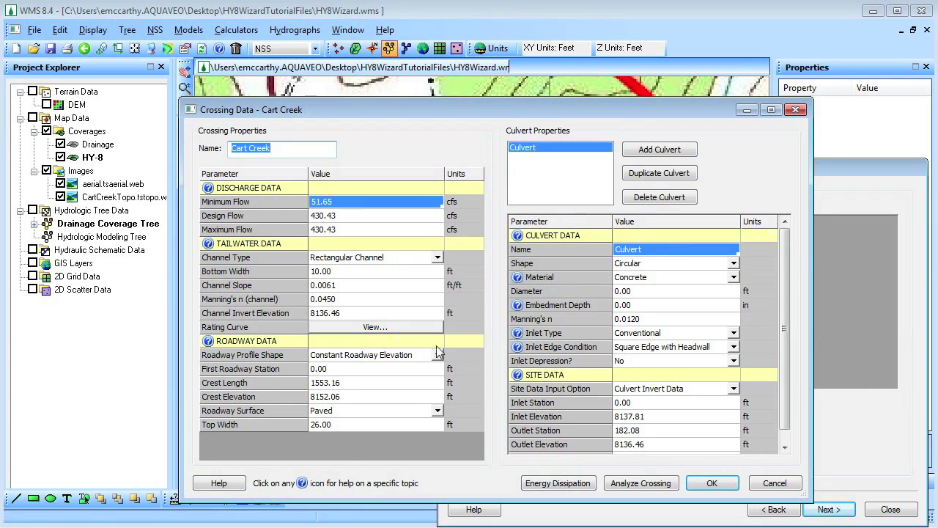
left_click(364, 386)
type("100")
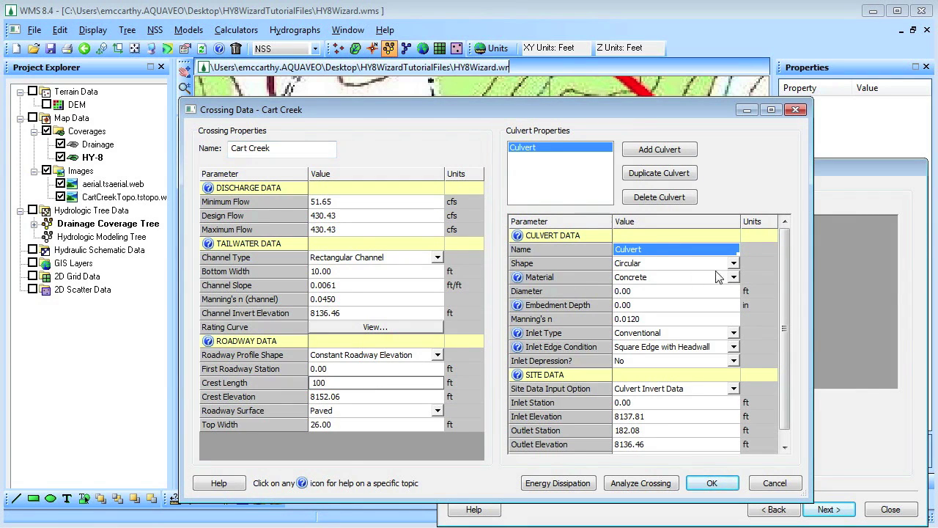
left_click(723, 277)
left_click(723, 302)
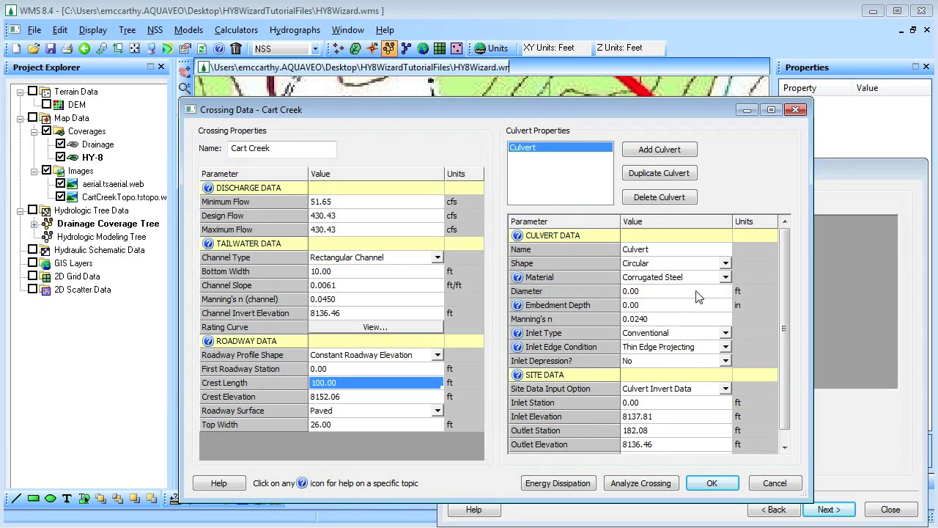
left_click(697, 291)
type("10")
- Set the culvert inlet elevation to 8138.01 and outlet station to 69.47
left_click(711, 420)
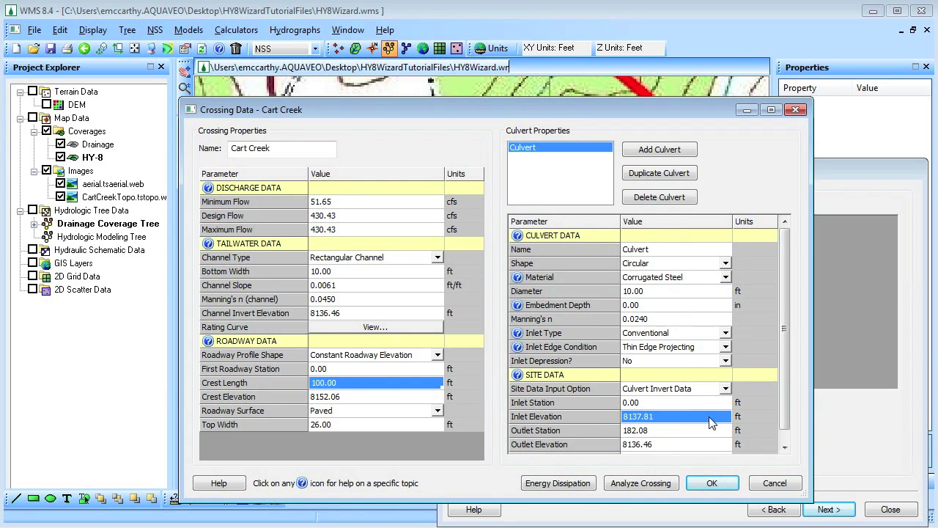
type("81")
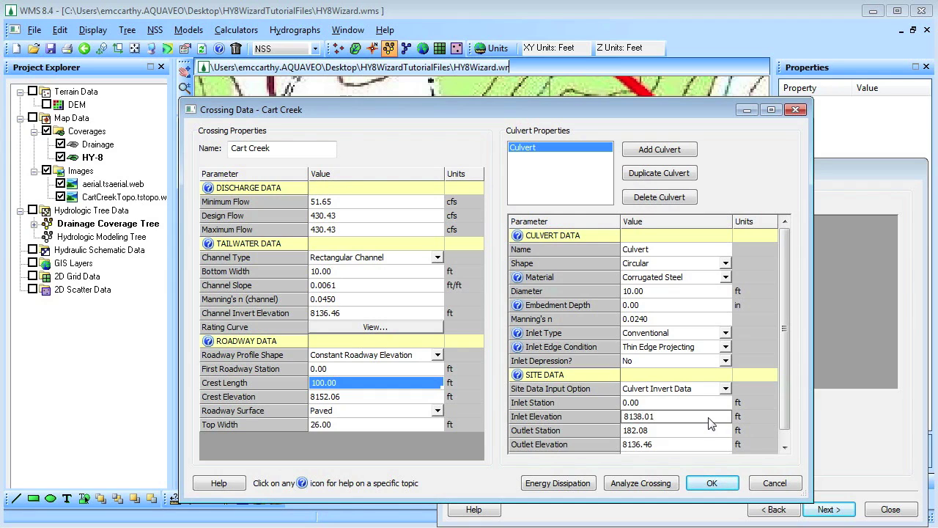
left_click(695, 432)
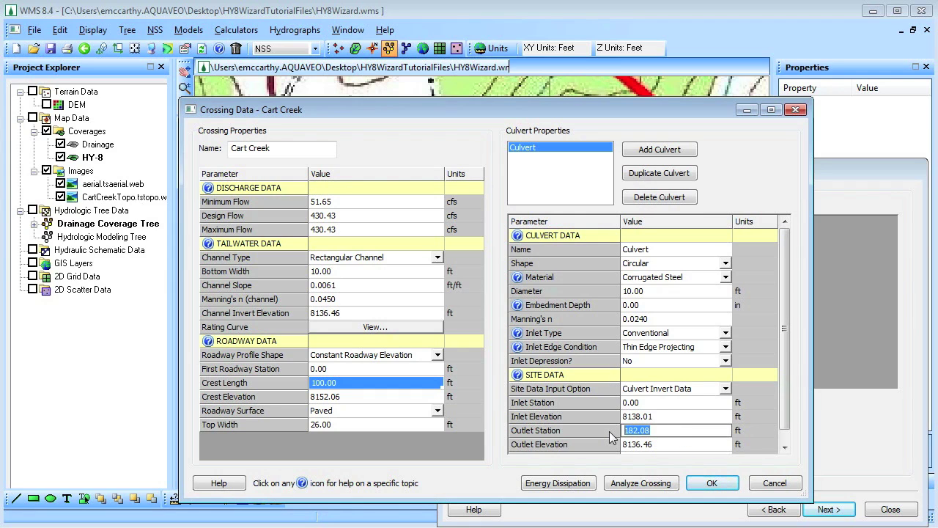
type("69.47")
left_click(712, 482)
left_click(823, 510)
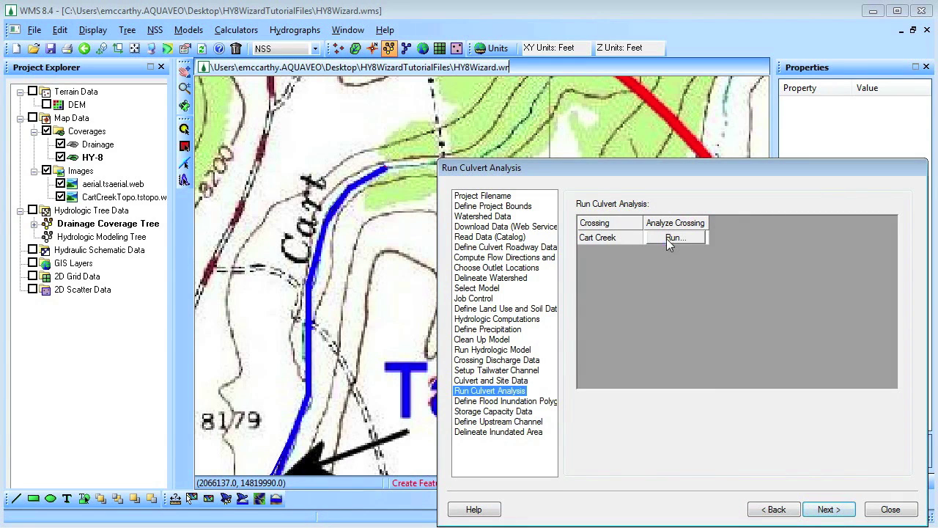
- Run the Cart Creek culvert analysis, review its rating curve, and advance to Storage Capacity Data
left_click(666, 238)
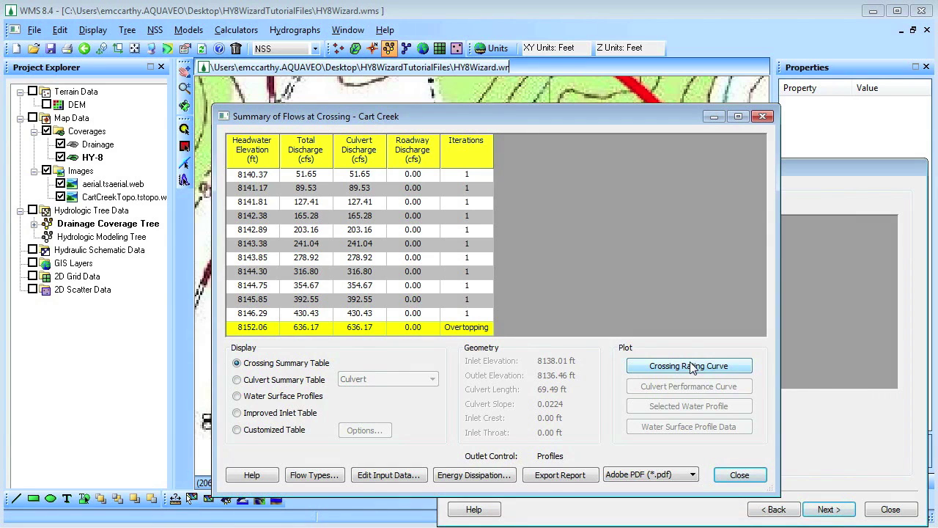
left_click(692, 366)
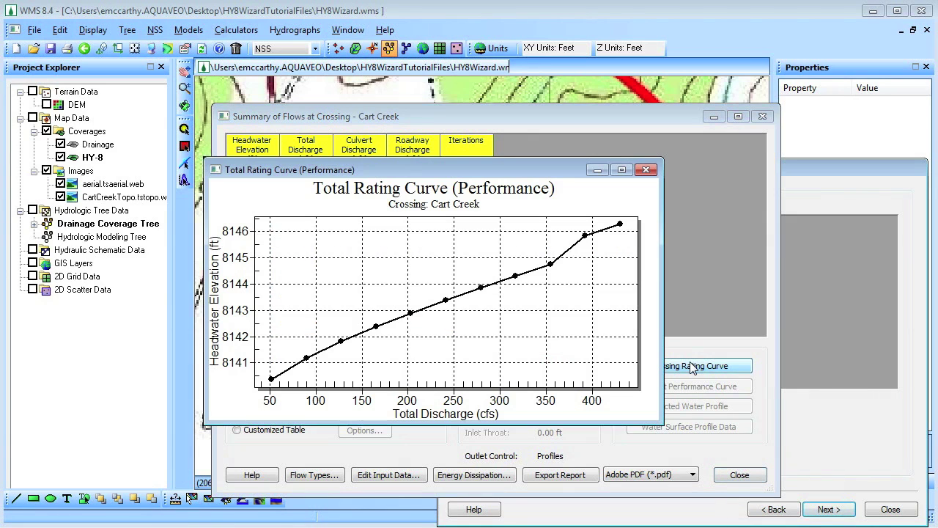
left_click(645, 169)
left_click(739, 475)
left_click(827, 509)
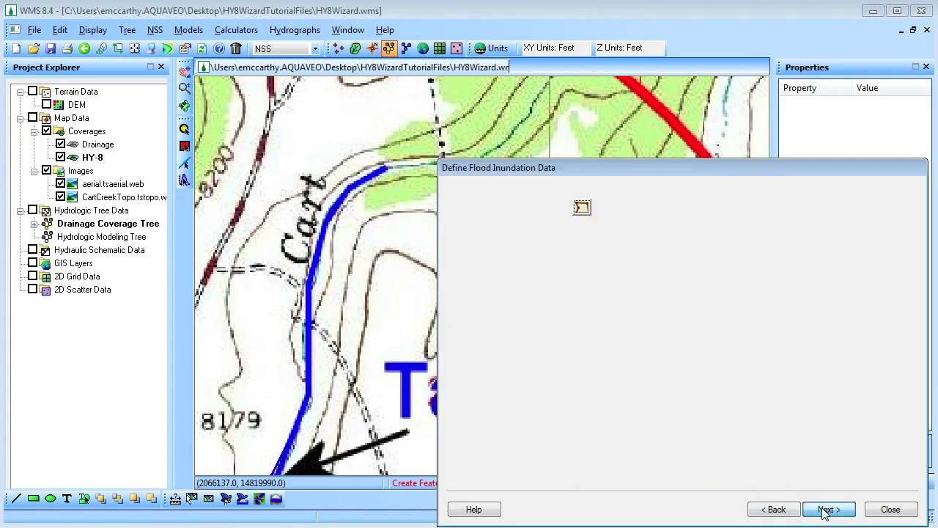
left_click(827, 509)
left_click(667, 237)
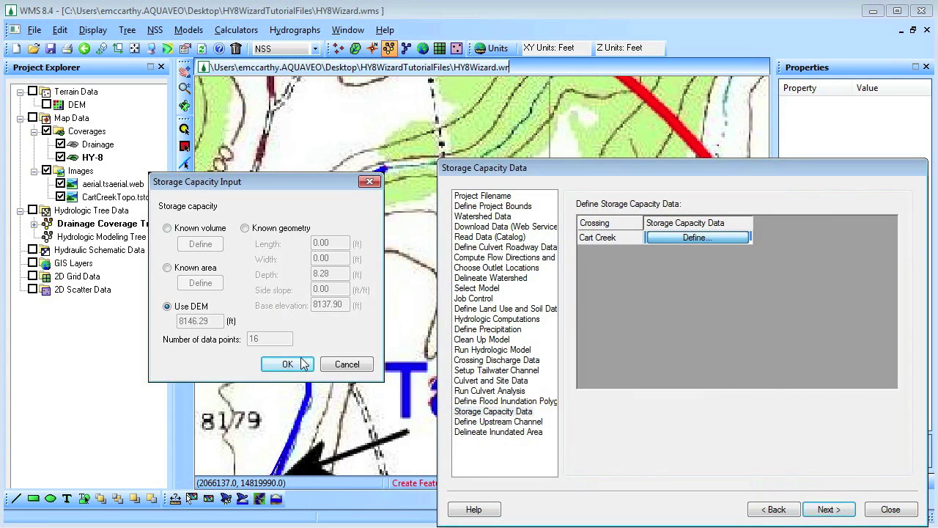
- Use DEM-based storage and route the hydrograph, reviewing the peak cut from 430 to about 270 cfs
left_click(304, 364)
left_click_drag(384, 187, 404, 107)
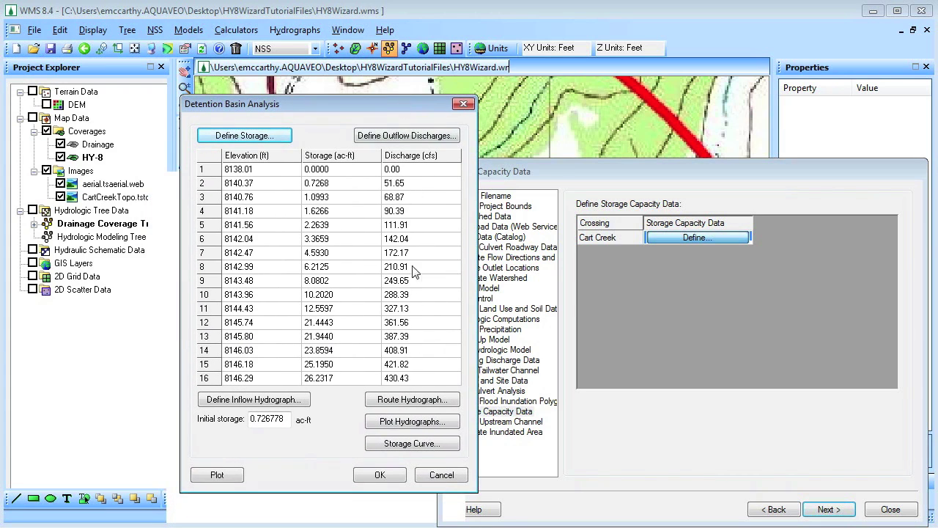
left_click(412, 421)
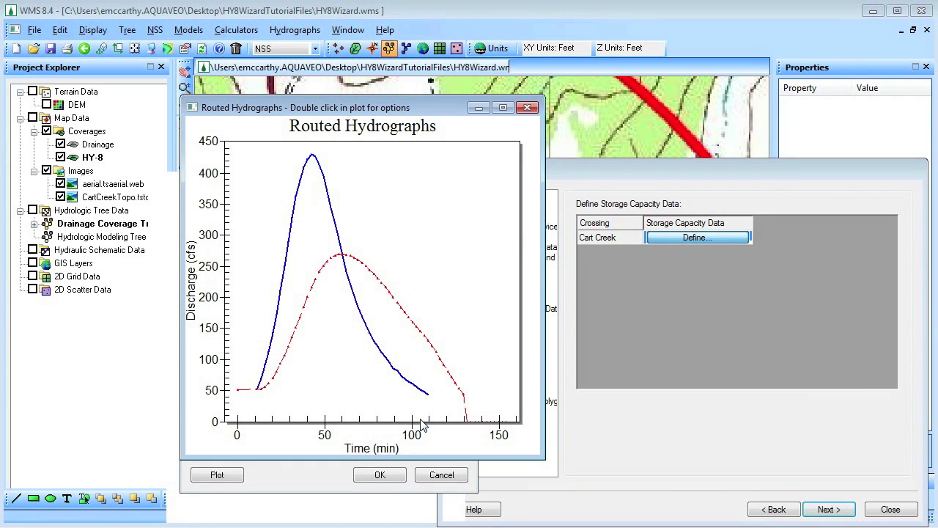
left_click(528, 108)
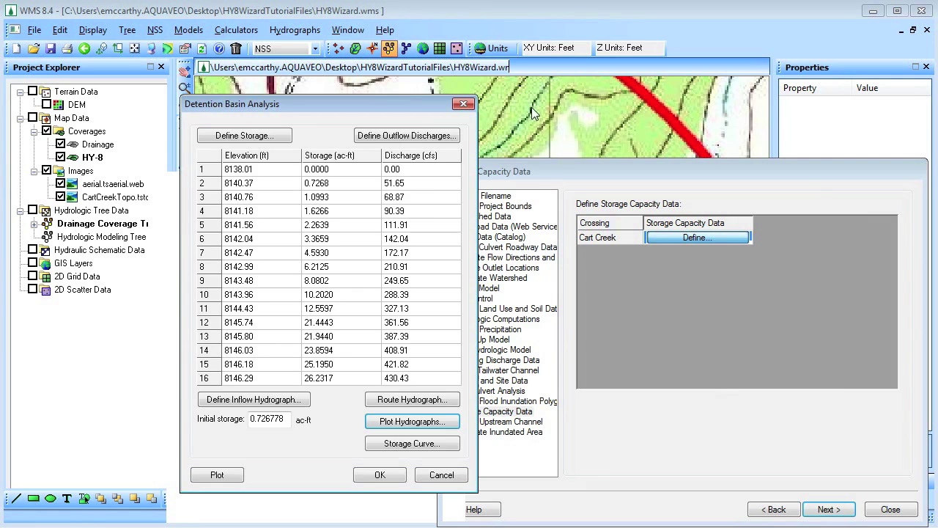
left_click(396, 470)
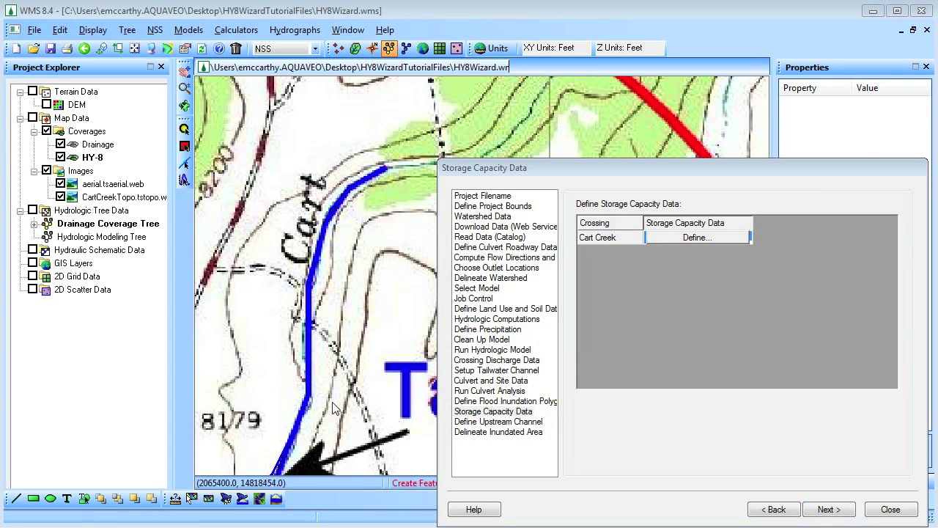
- Draw an upstream channel centerline ending at outlet 3C and advance to Delineate Inundated Area
left_click(828, 510)
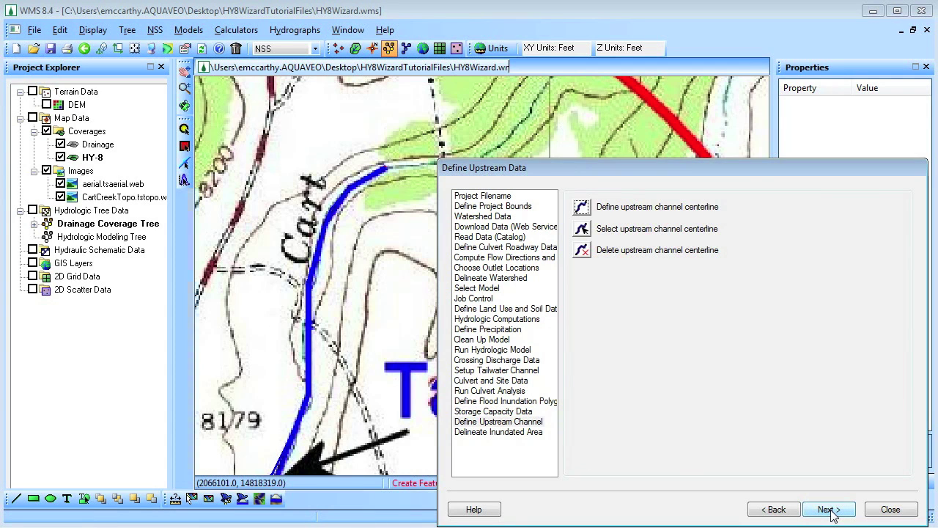
left_click(582, 207)
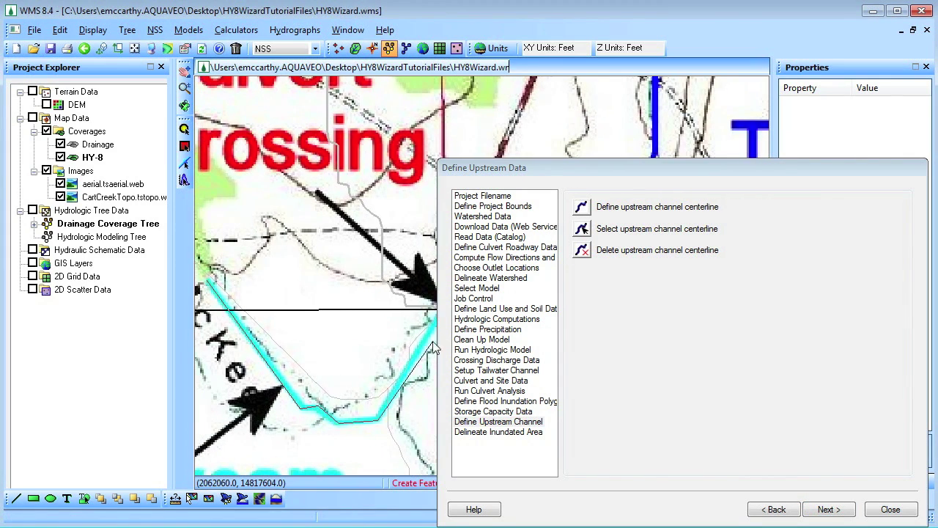
left_click(387, 335)
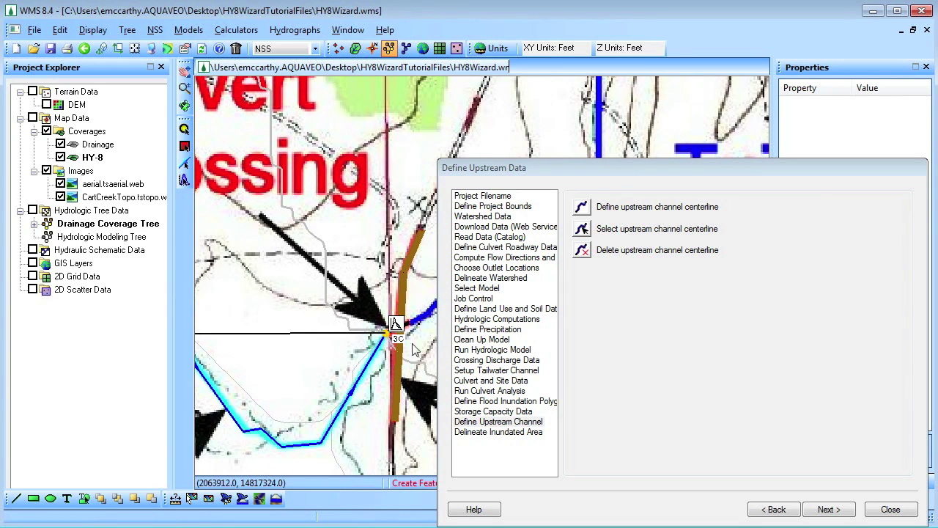
left_click(846, 513)
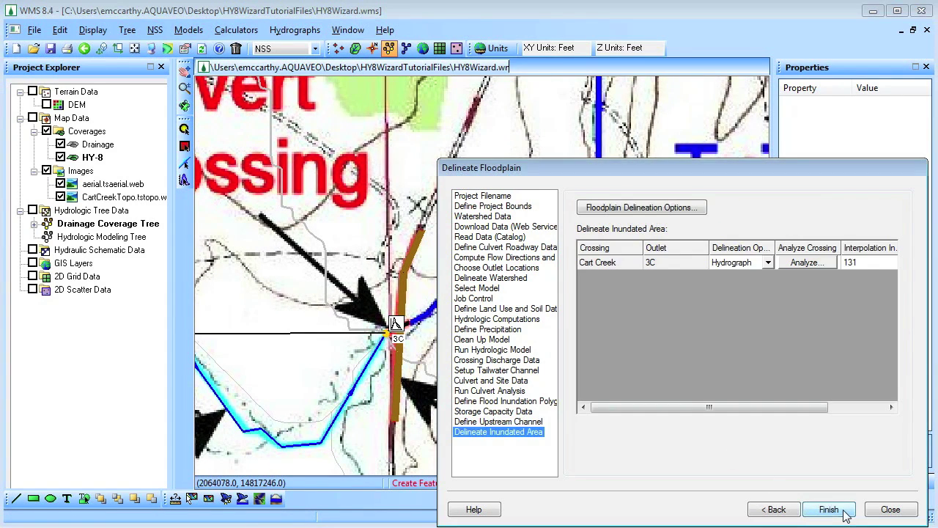
- Delineate Cart Creek with default options, producing flood depth and water elevation datasets on a new TIN
left_click(635, 212)
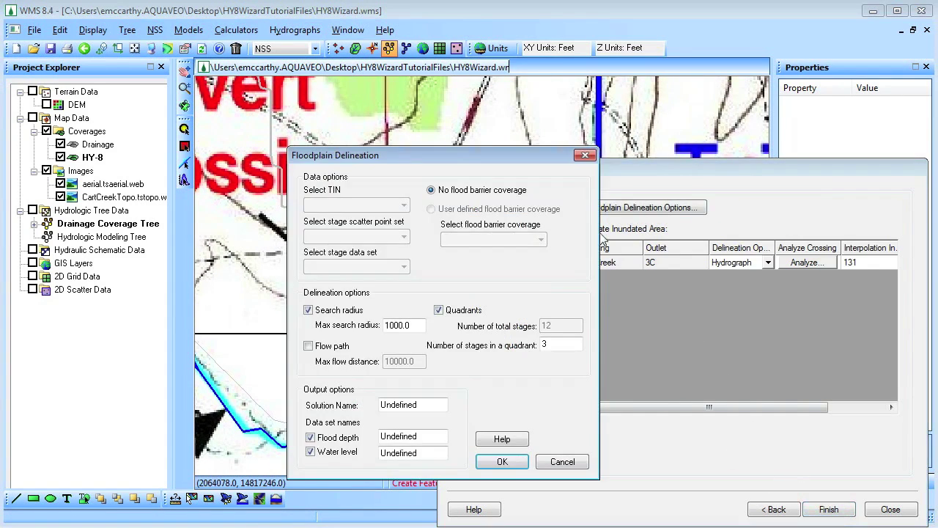
left_click(503, 462)
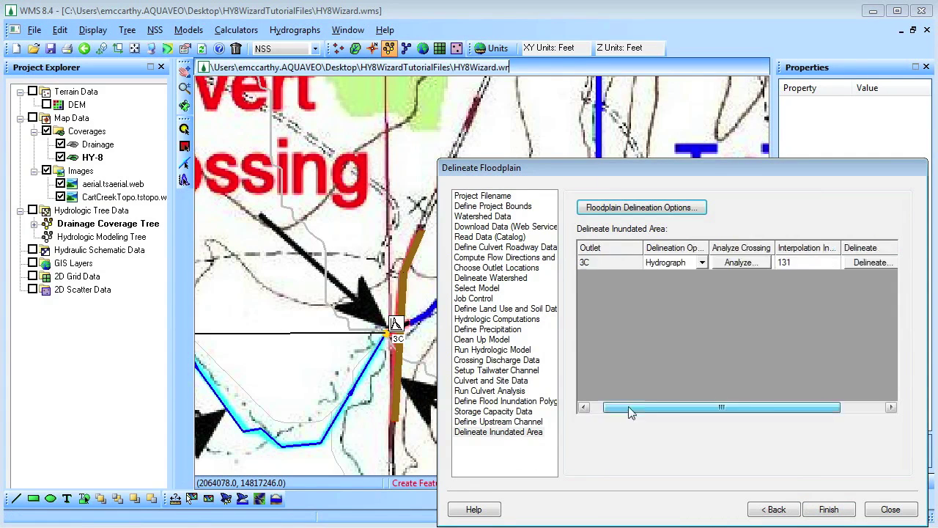
left_click(798, 267)
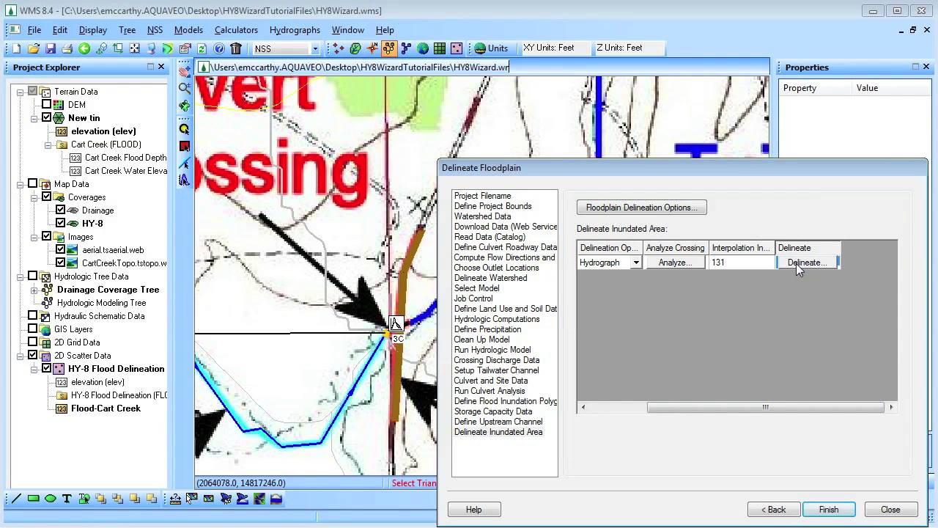
left_click(829, 508)
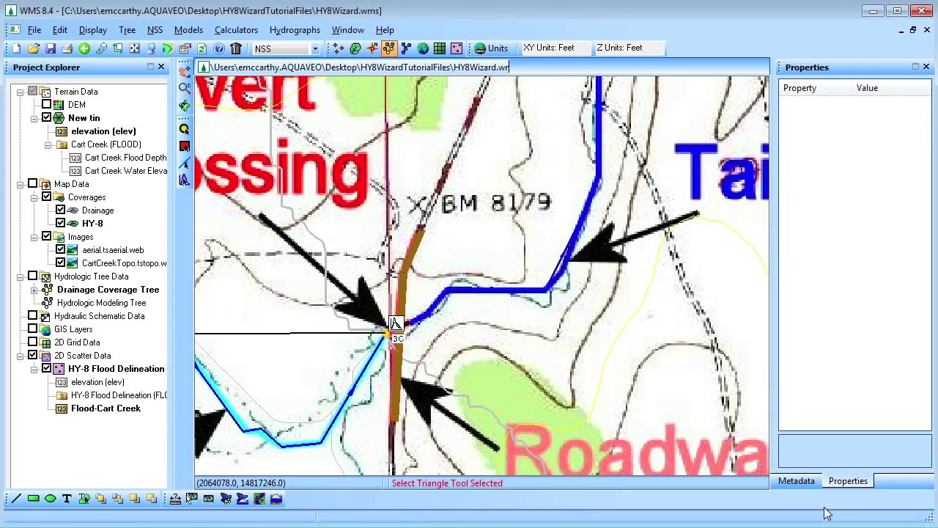
- Hide the coverages, topographic map and flood scatter data, leaving only the aerial image shown
left_click(60, 250)
left_click(46, 198)
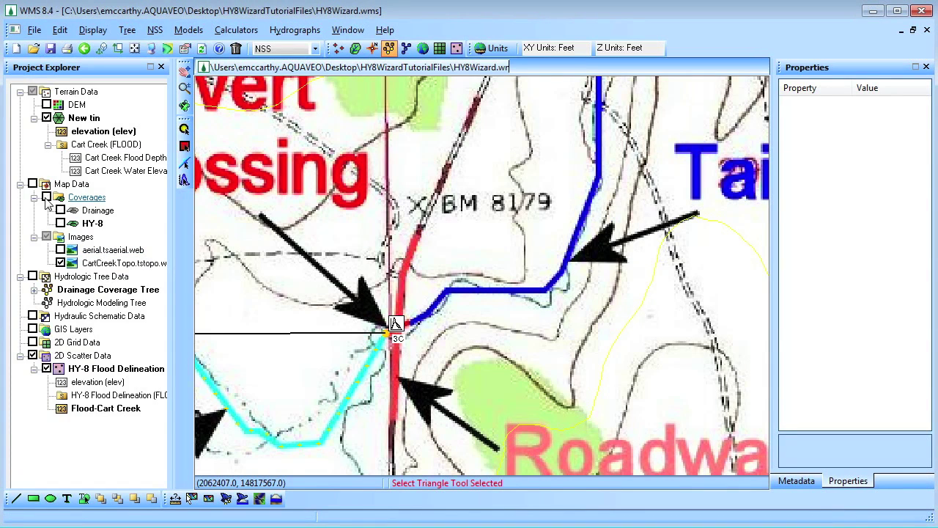
left_click(33, 355)
left_click(60, 263)
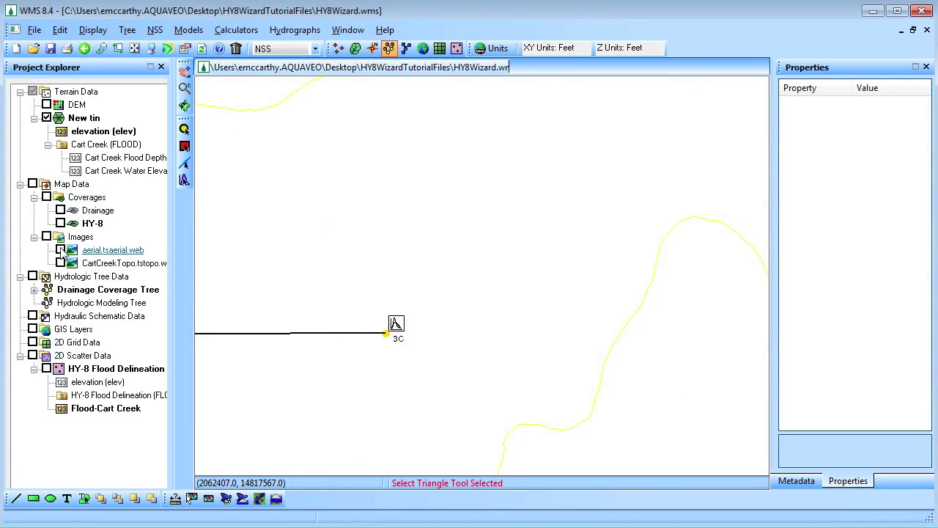
left_click(61, 250)
- Display the Cart Creek Flood Depth dataset and step its time steps to 04:29:35 PM
left_click(338, 49)
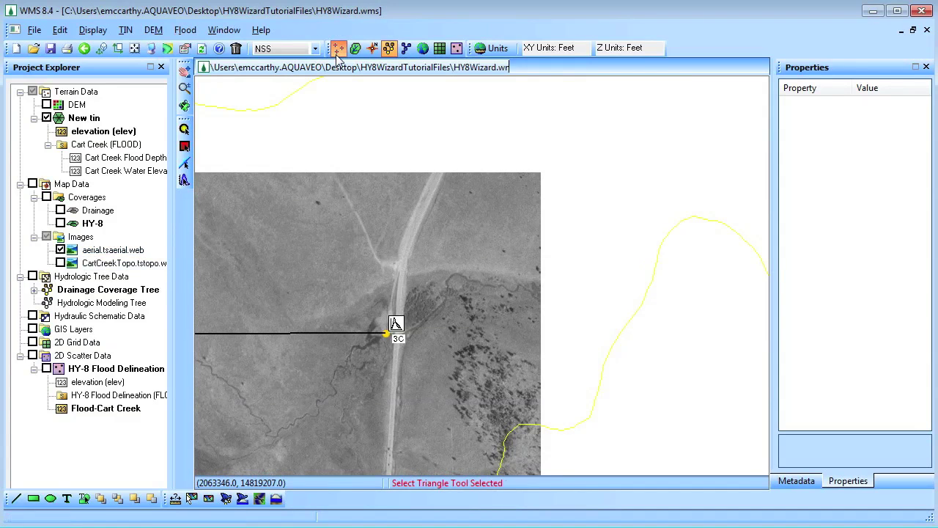
left_click(108, 161)
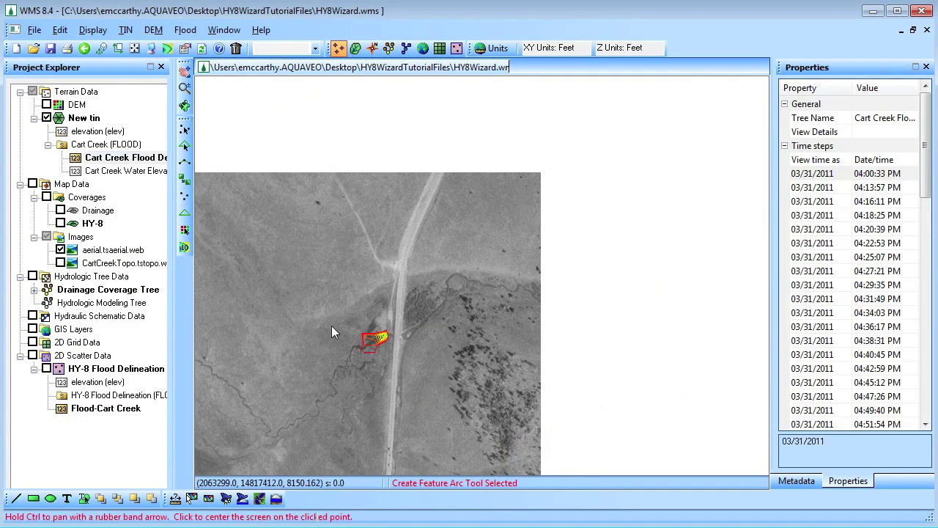
left_click_drag(332, 326, 530, 261)
scroll(530, 261, "up", 1)
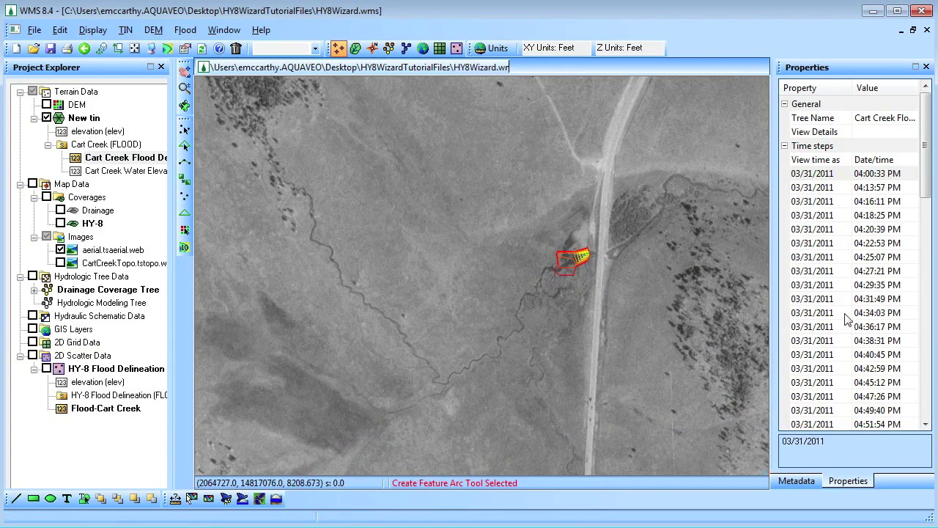
left_click(822, 188)
key("Down")
key("Down")
key("Down")
key("Down")
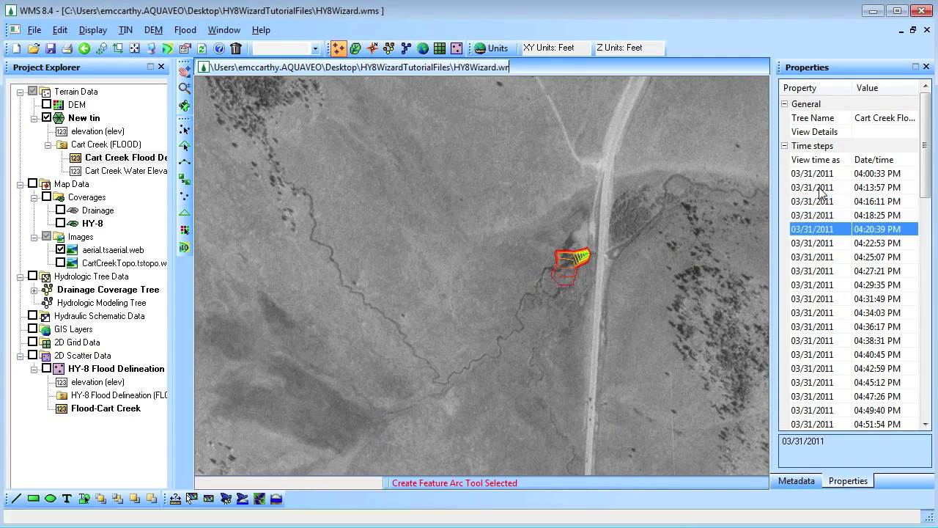
key("Down")
key("Down")
key("Down")
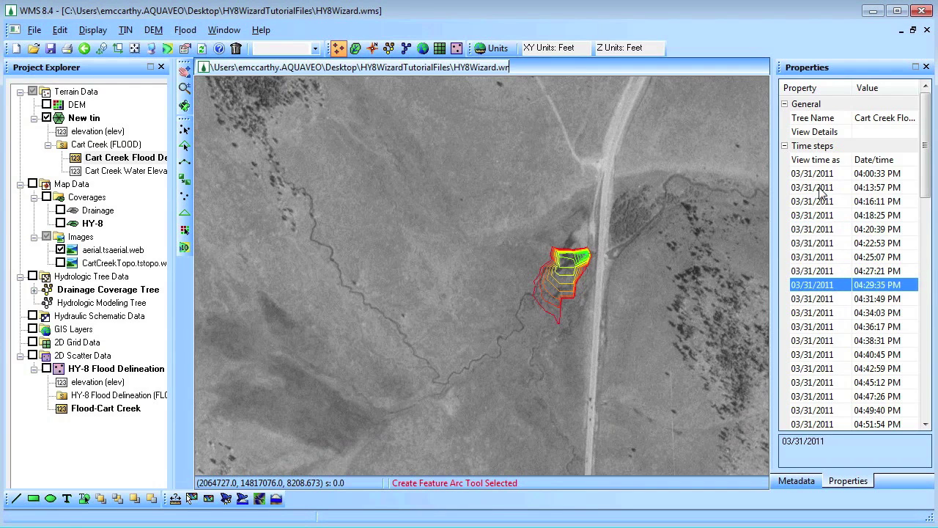
left_click(93, 29)
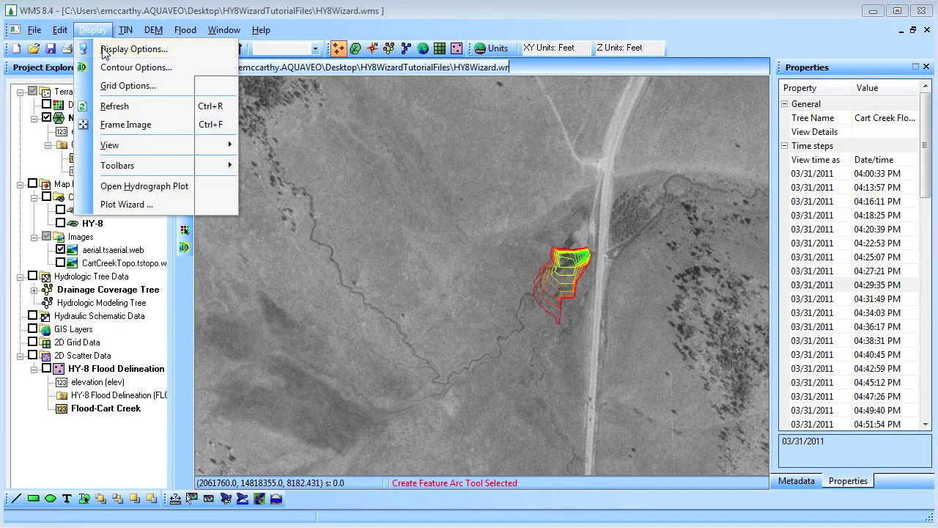
- Set the Cart Creek Flood Depth TIN contours to the Color Fill method in Display Options
left_click(104, 50)
left_click(510, 188)
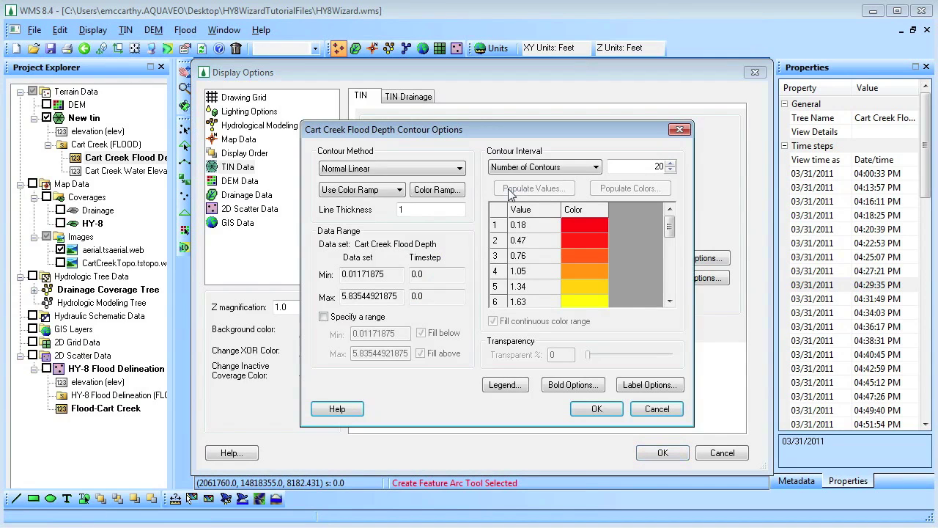
left_click(450, 168)
left_click(445, 192)
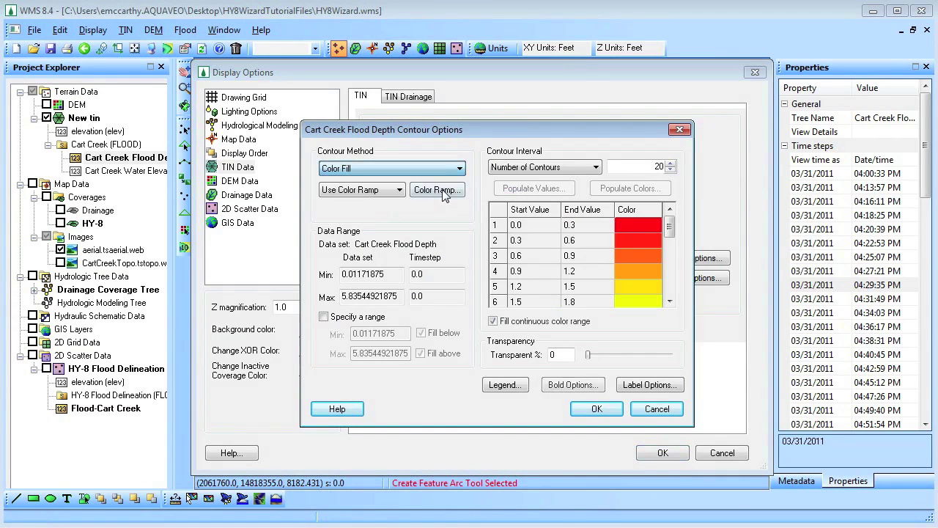